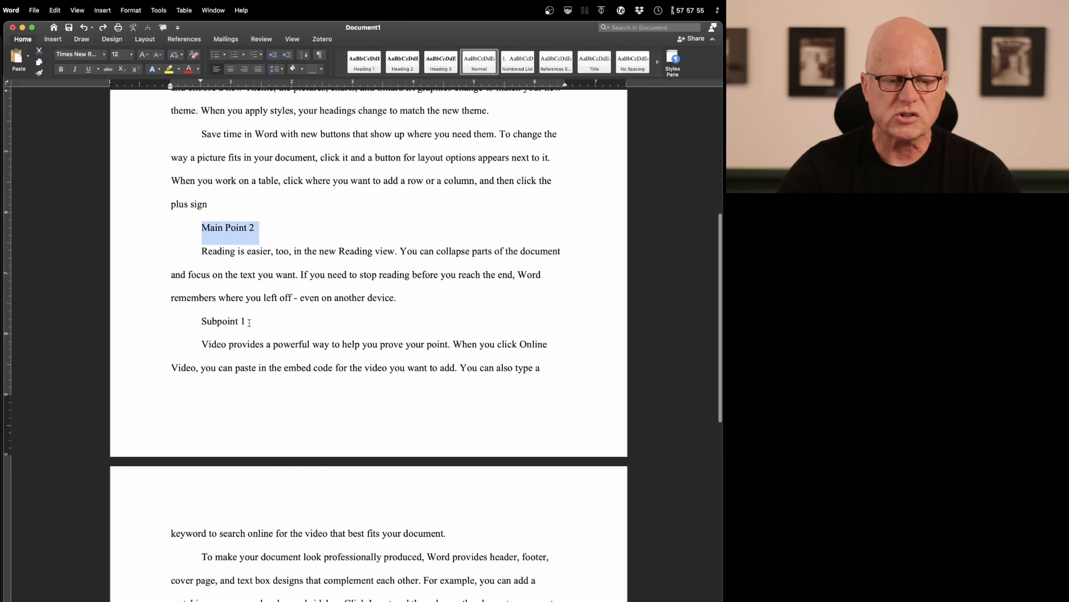
# - Generate sample paragraphs beneath the Conclusion heading with =rand()
pyautogui.tripleClick(249, 322)
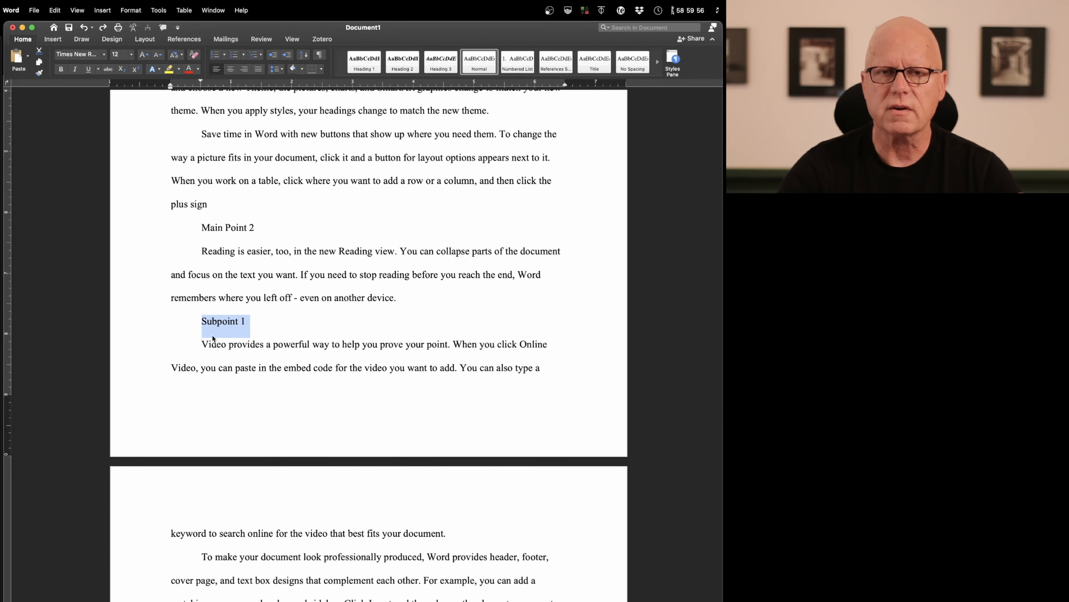
pyautogui.scroll(-10, 207, 356)
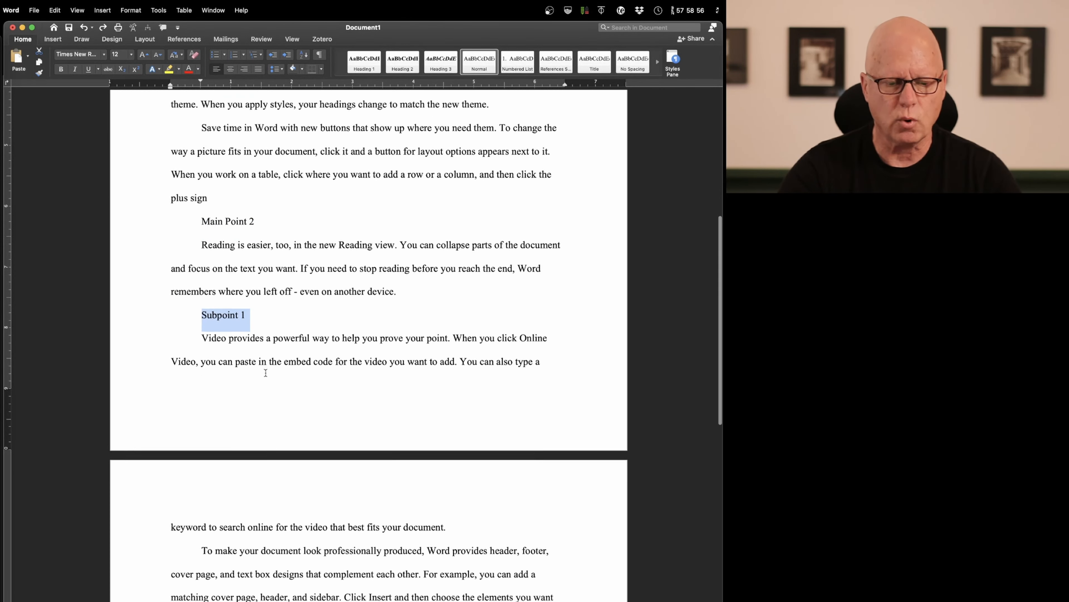
pyautogui.click(247, 475)
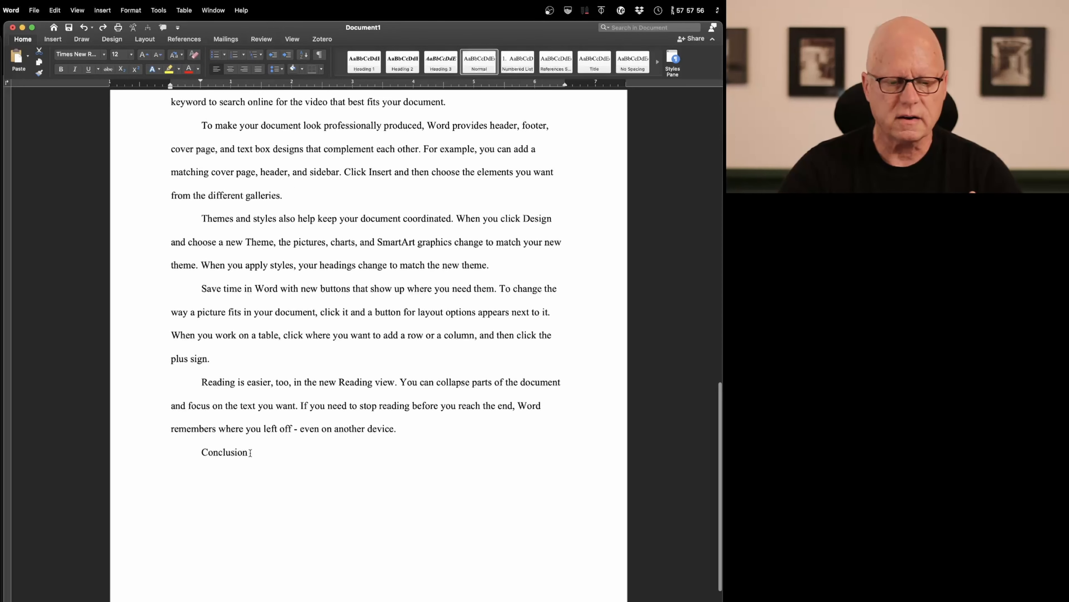
pyautogui.press('Return')
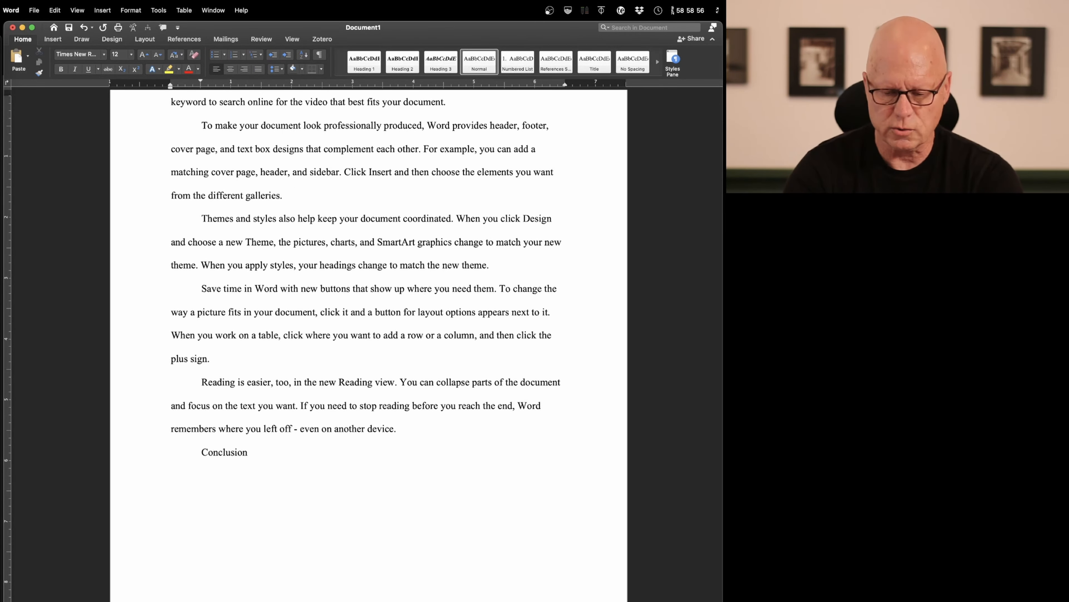
pyautogui.write('=rand()')
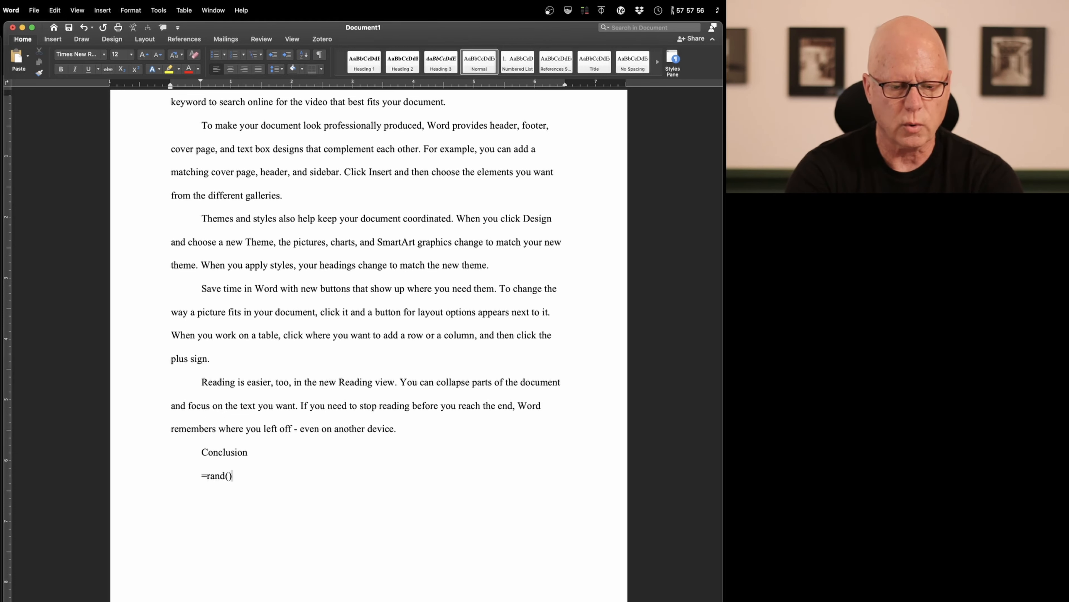
pyautogui.press('Return')
# - Center the line "Title of the Paper" and remove its first-line indent
pyautogui.scroll(5, 345, 483)
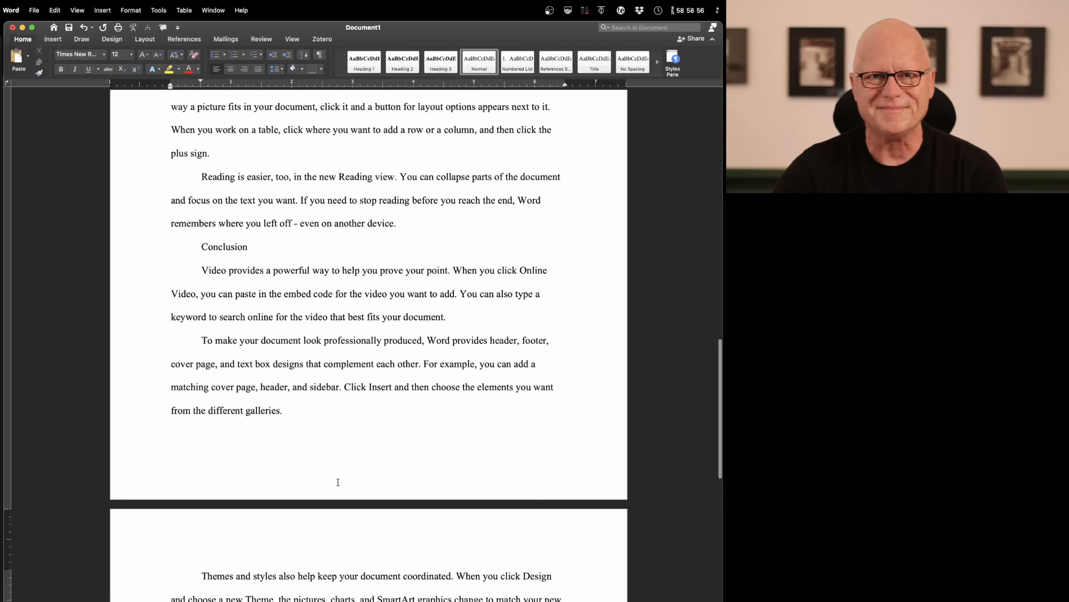
pyautogui.scroll(4, 339, 481)
pyautogui.scroll(15, 338, 481)
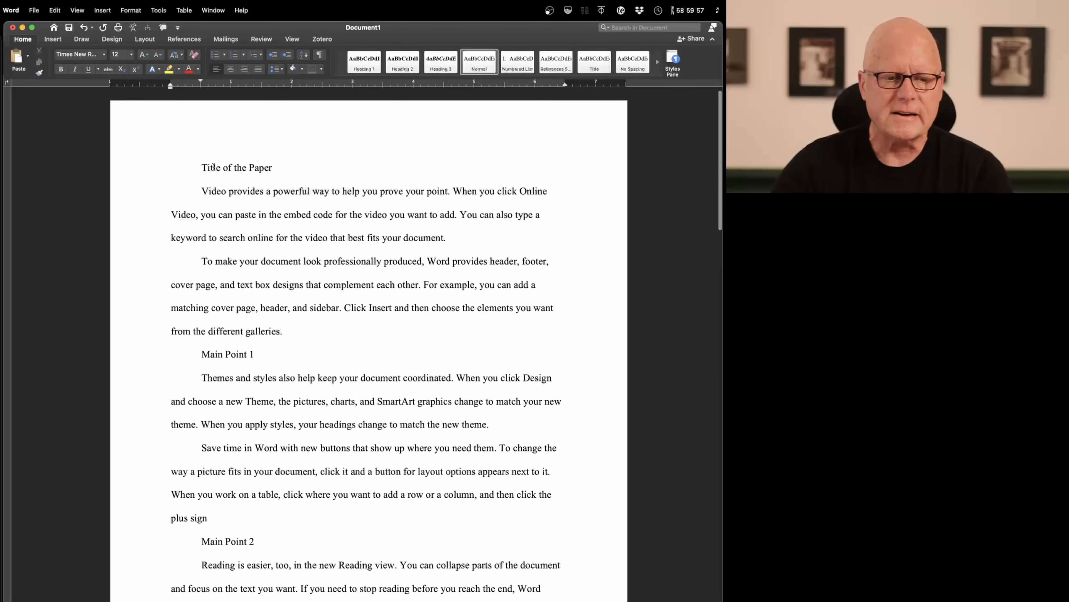
pyautogui.doubleClick(213, 167)
pyautogui.click(213, 168)
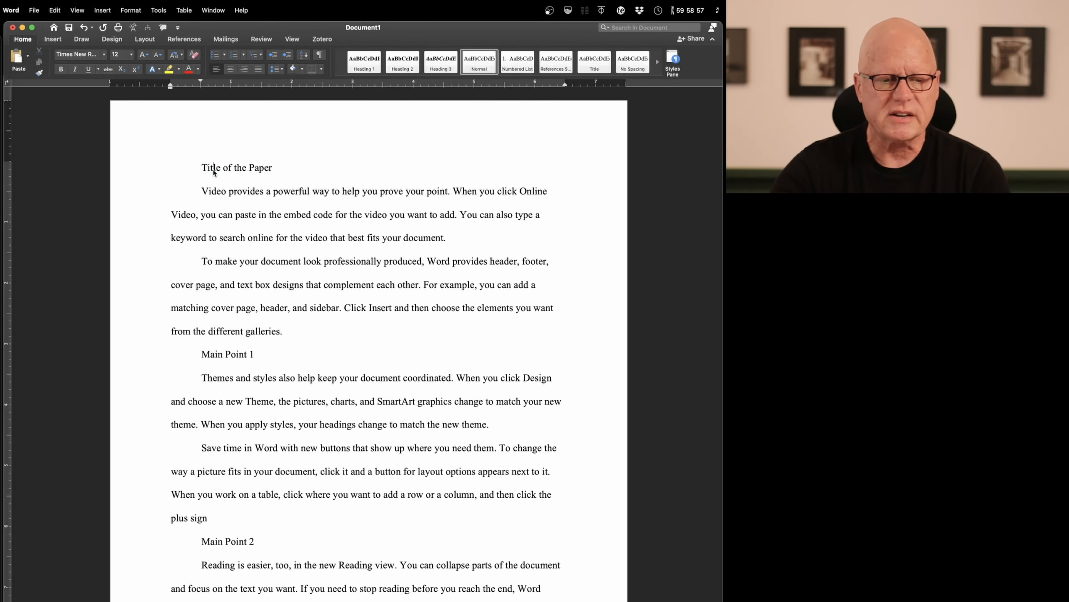
pyautogui.moveTo(275, 167); pyautogui.dragTo(200, 168)
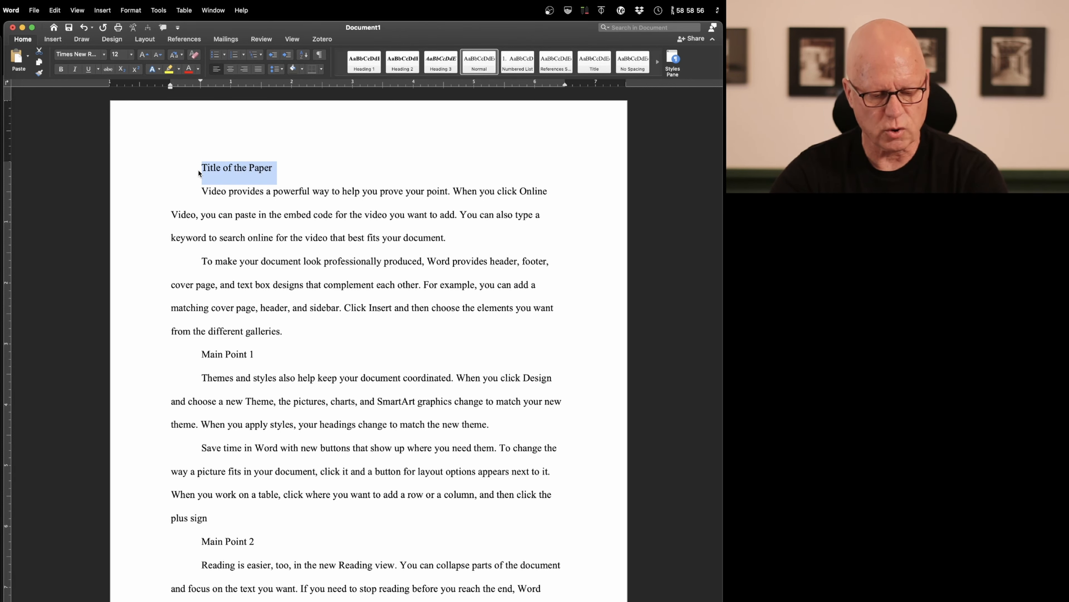
pyautogui.press('super+e')
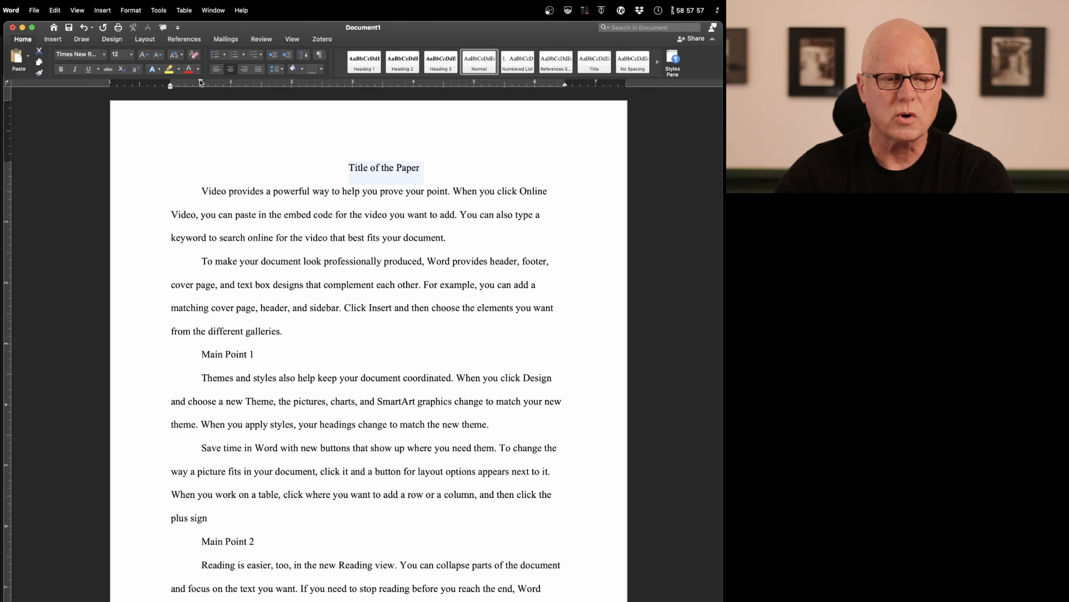
pyautogui.moveTo(201, 82); pyautogui.dragTo(171, 82)
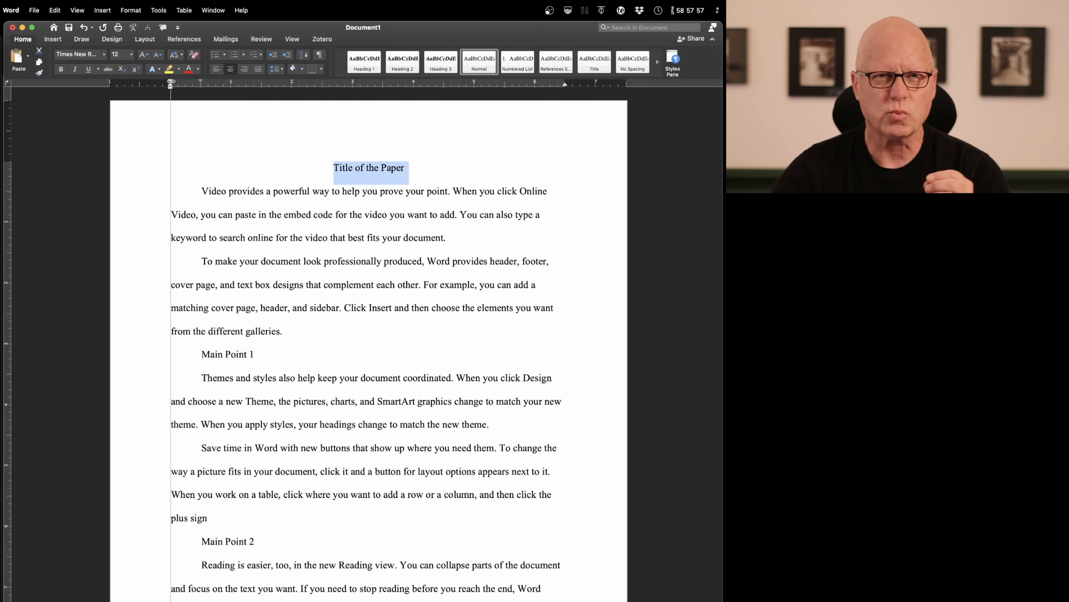
pyautogui.click(169, 214)
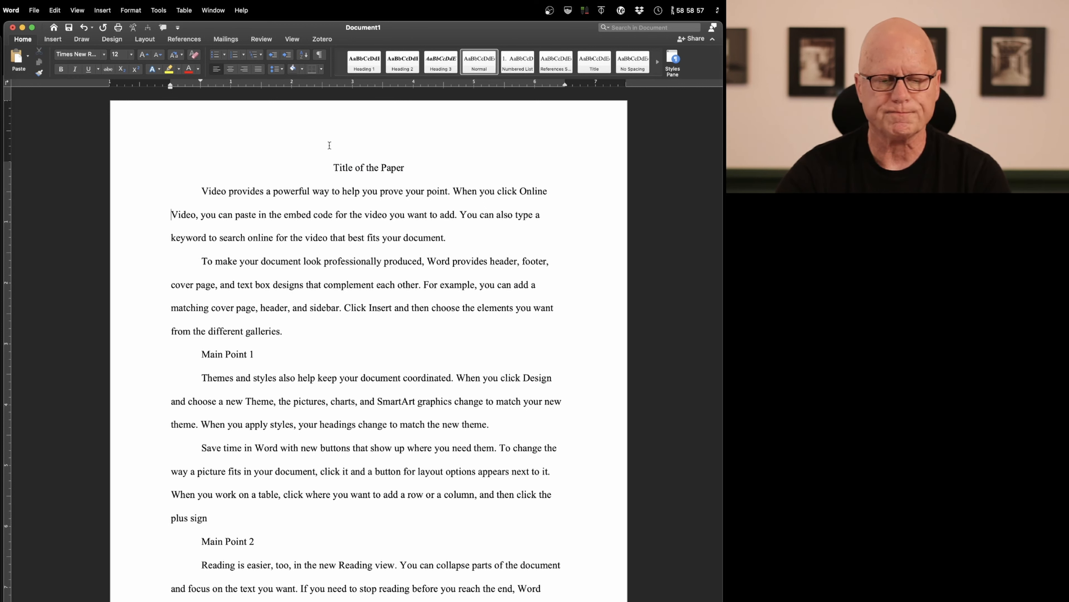
# - Make the centered "Title of the Paper" line bold
pyautogui.moveTo(335, 168); pyautogui.dragTo(401, 169)
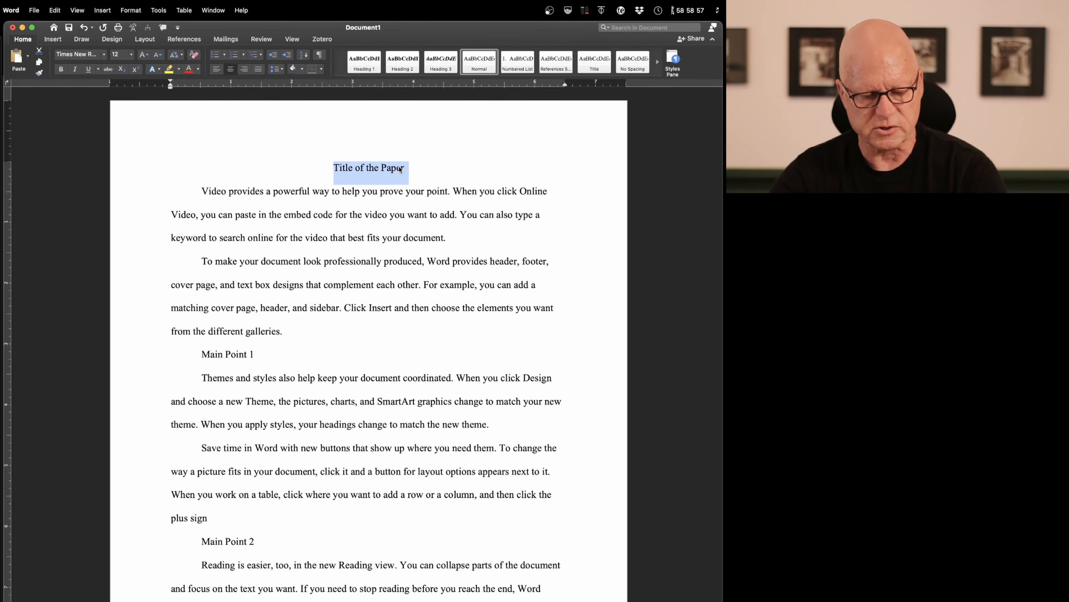
pyautogui.press('super+b')
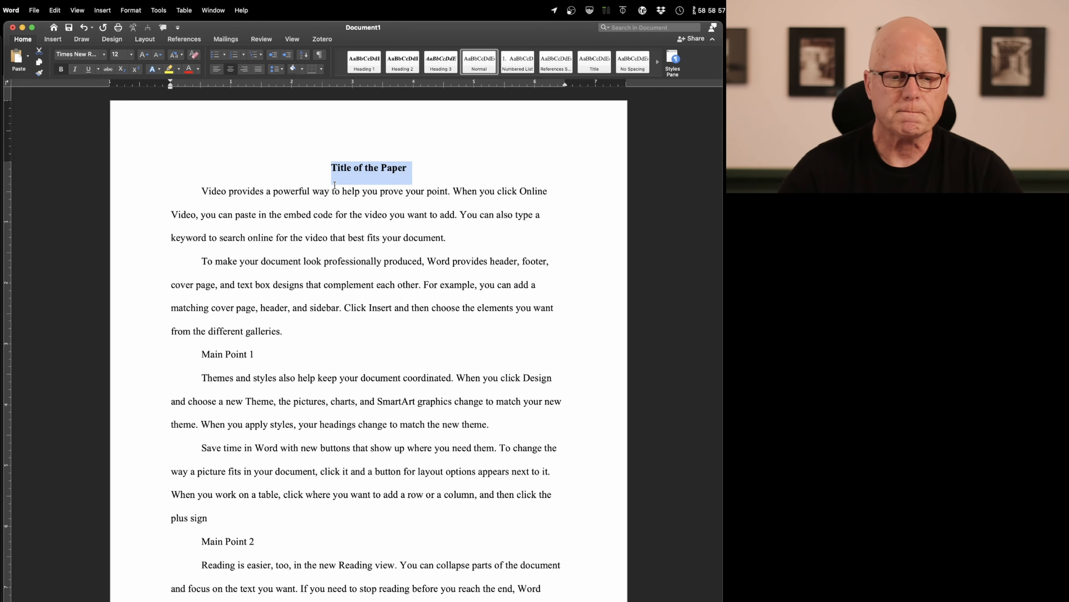
pyautogui.press('Left')
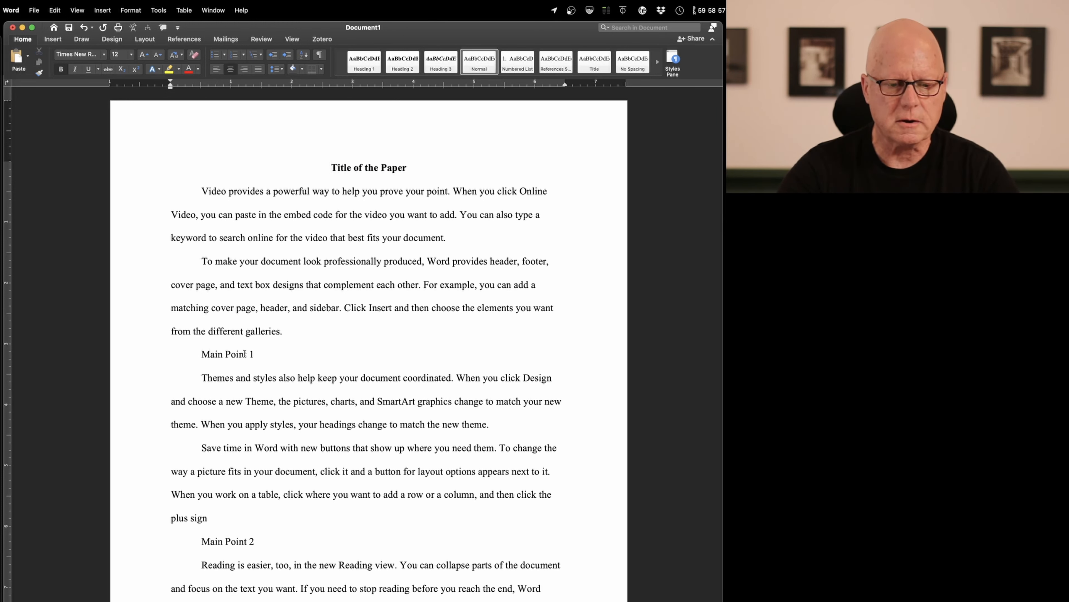
# - Center and bold the "Main Point 1" heading and set its first-line indent to zero
pyautogui.tripleClick(207, 355)
pyautogui.scroll(-1, 207, 354)
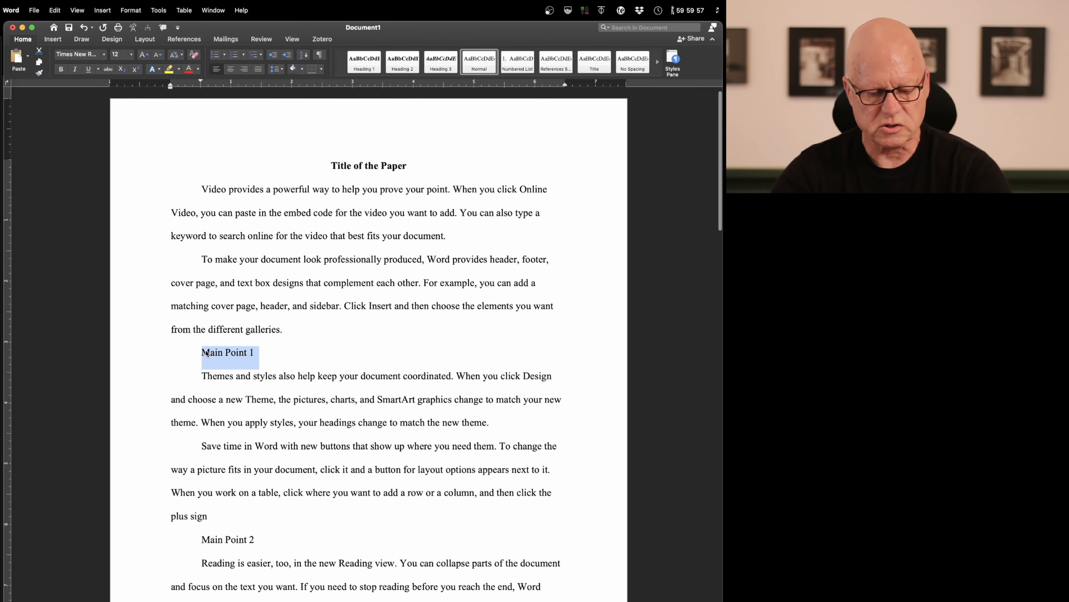
pyautogui.press('super+e')
pyautogui.press('super+b')
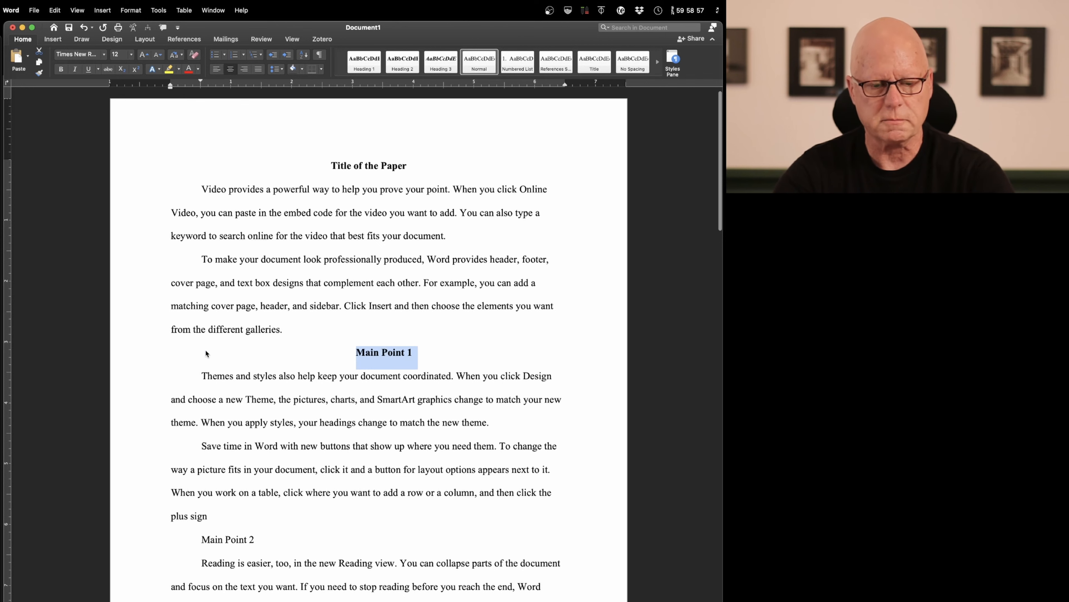
pyautogui.moveTo(201, 82); pyautogui.dragTo(170, 84)
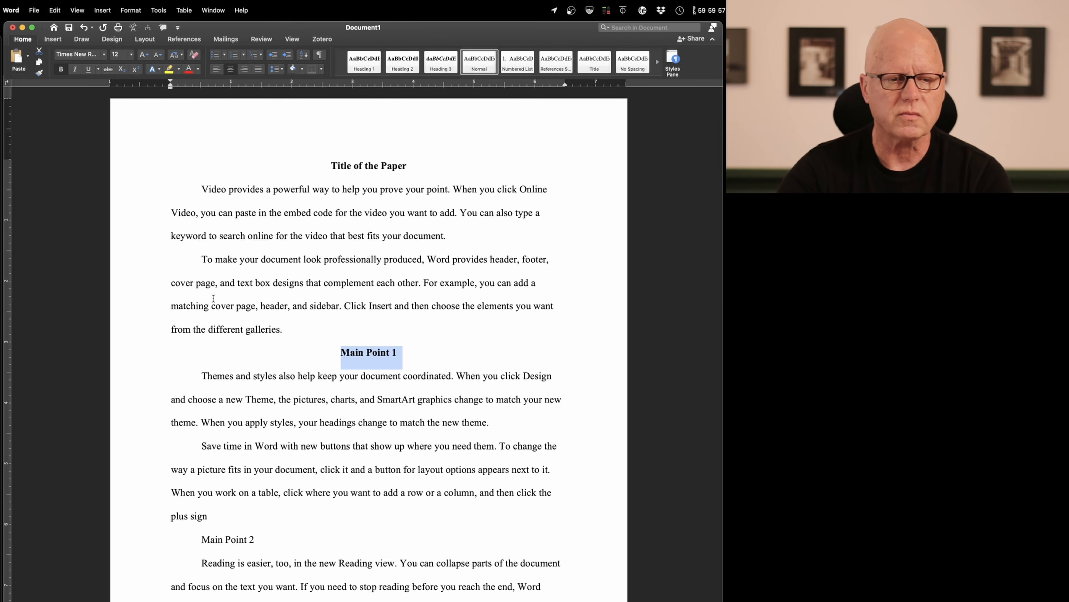
pyautogui.scroll(-1, 226, 338)
pyautogui.scroll(1, 226, 339)
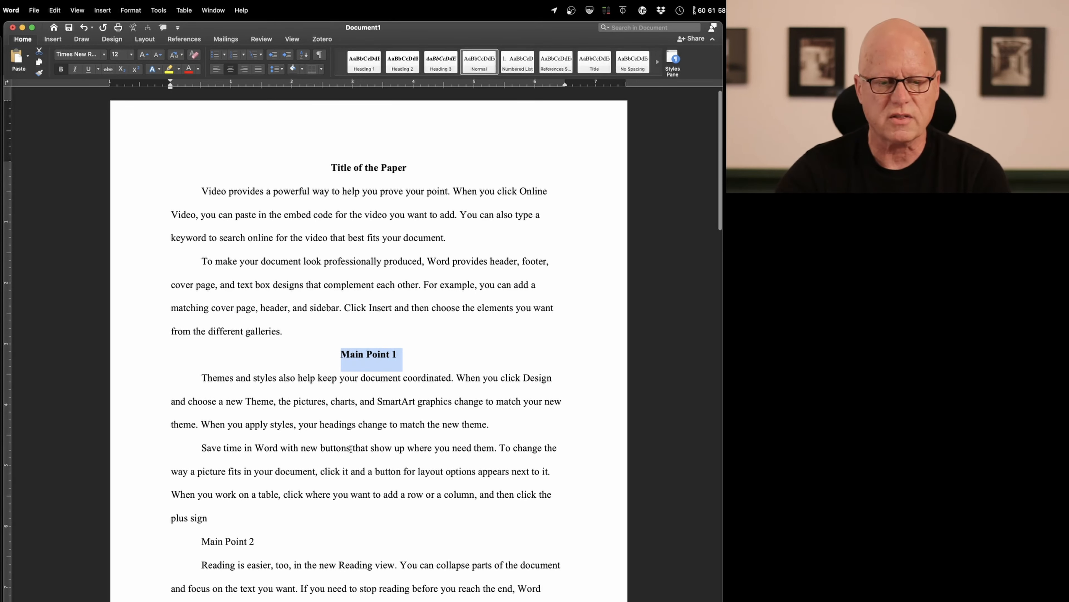
pyautogui.scroll(-3, 342, 436)
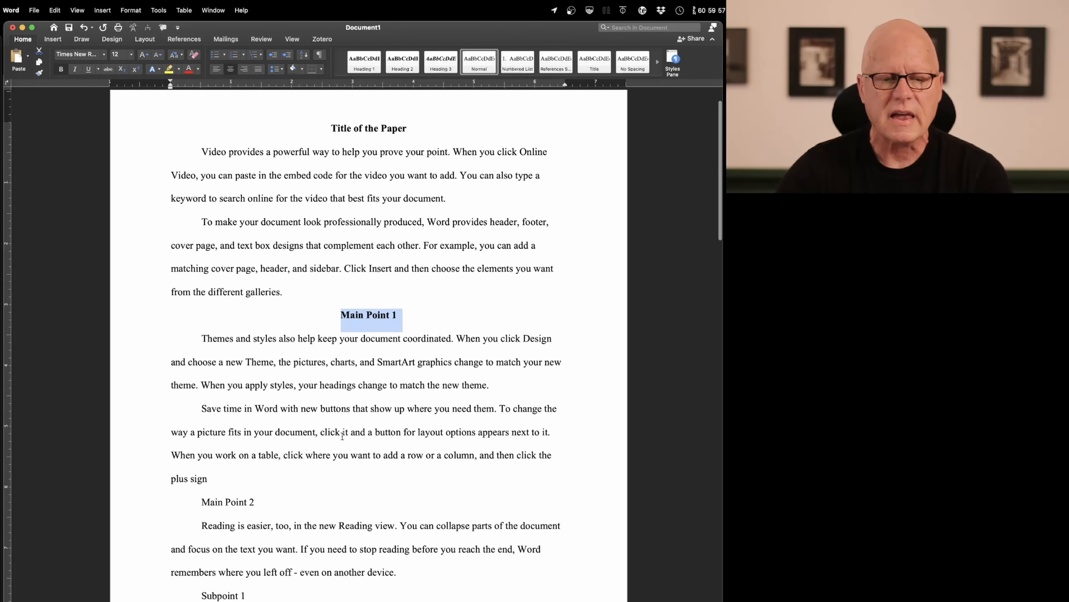
pyautogui.scroll(-6, 342, 436)
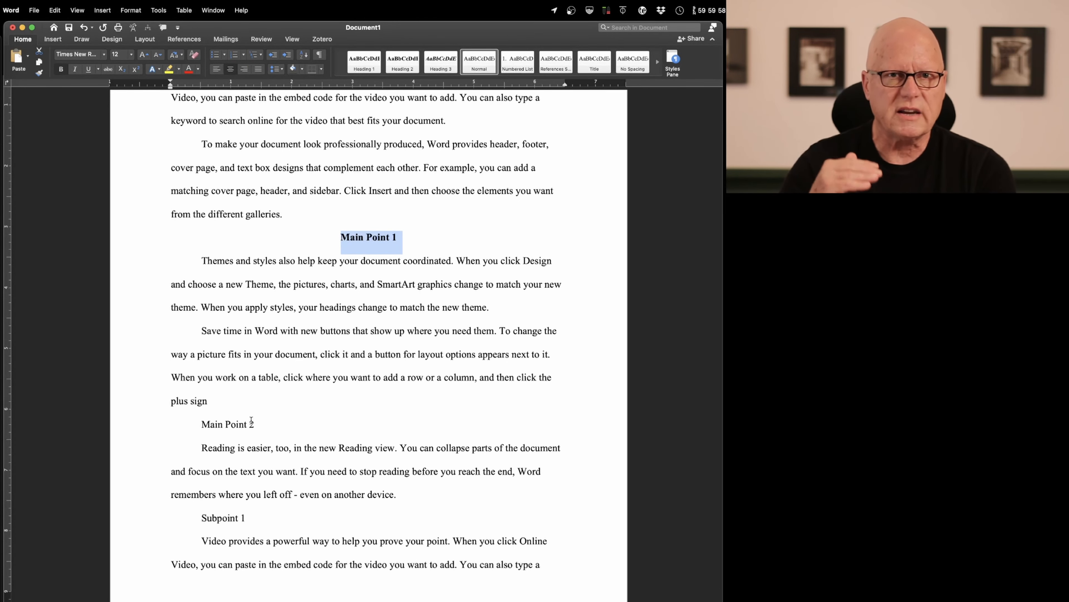
pyautogui.scroll(9, 252, 420)
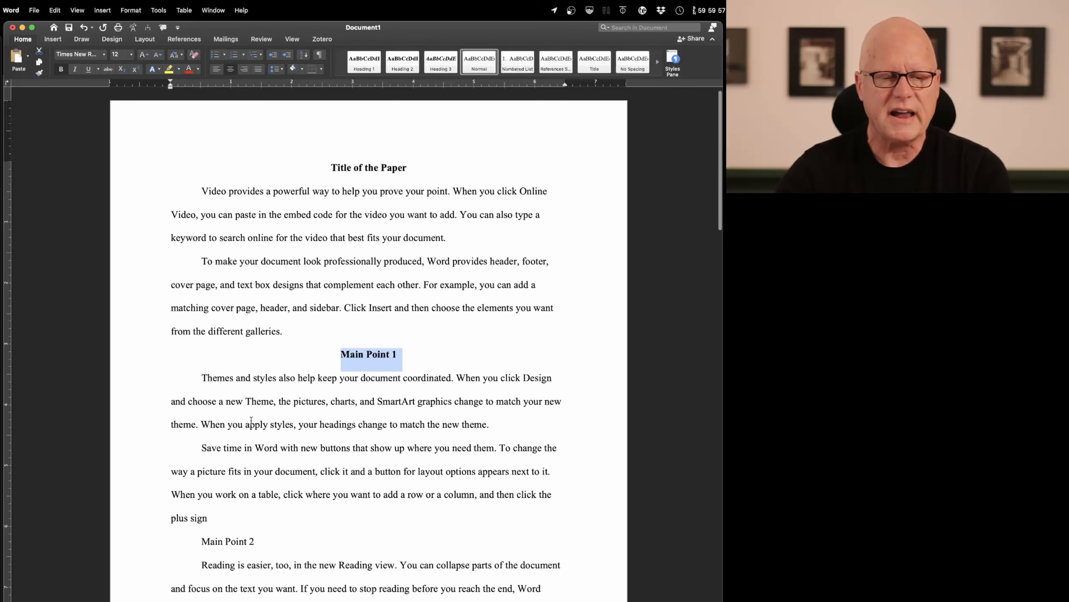
pyautogui.scroll(-1, 257, 451)
pyautogui.scroll(1, 262, 455)
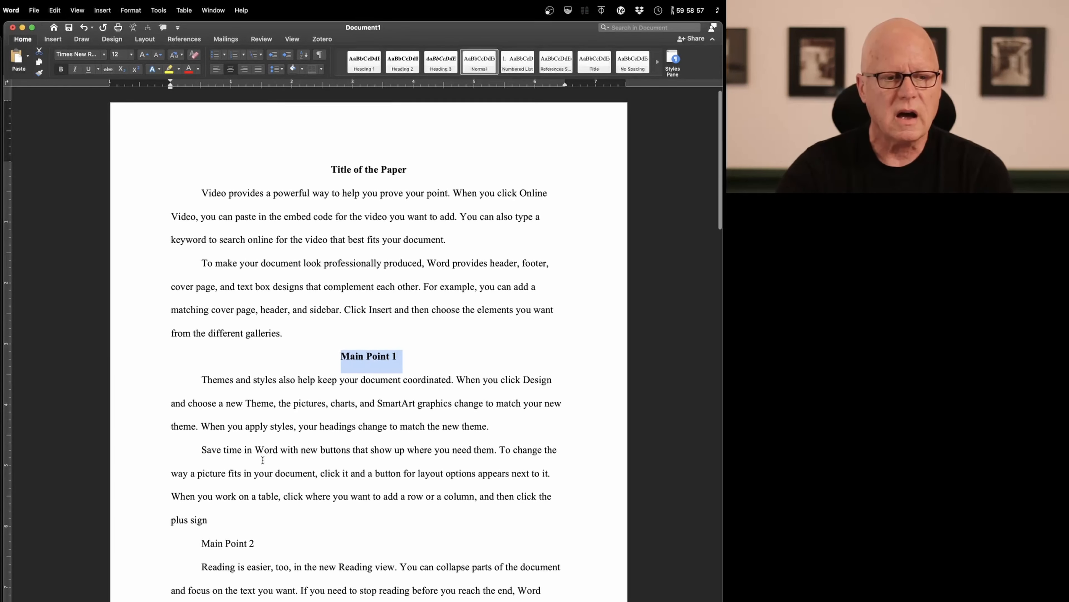
pyautogui.scroll(-1, 261, 457)
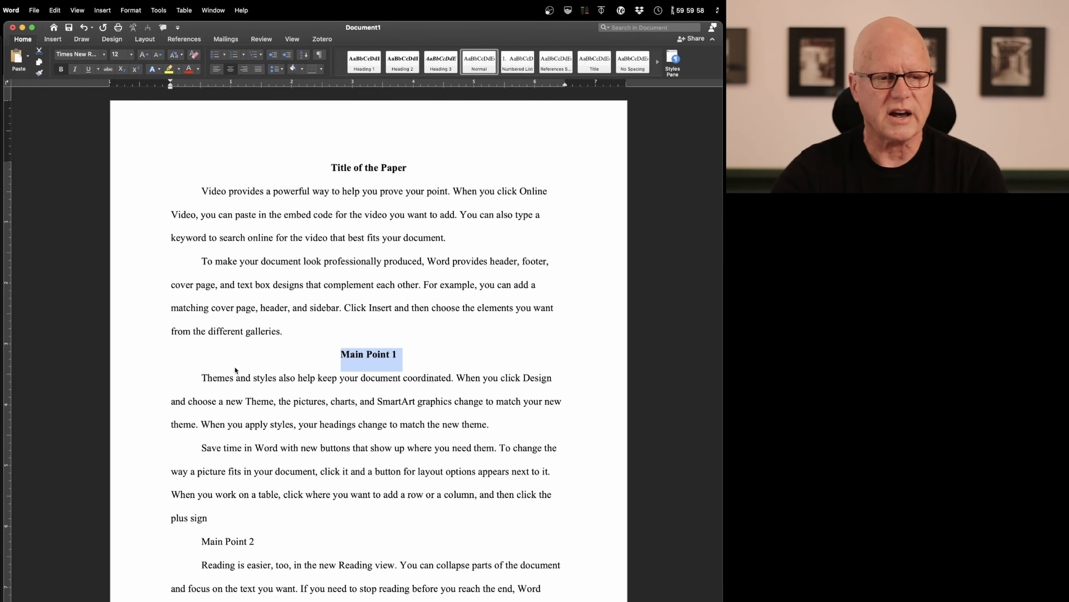
# - Copy the formatting of the "Main Point 1" heading onto "Main Point 2" with Format Painter
pyautogui.click(399, 354)
pyautogui.moveTo(399, 353); pyautogui.dragTo(339, 352)
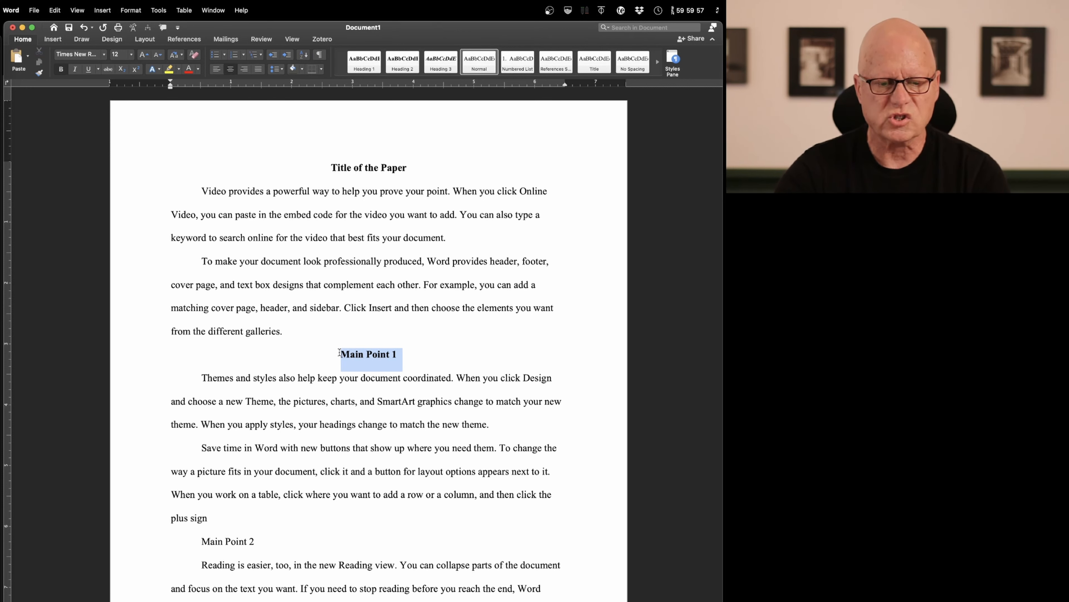
pyautogui.click(42, 74)
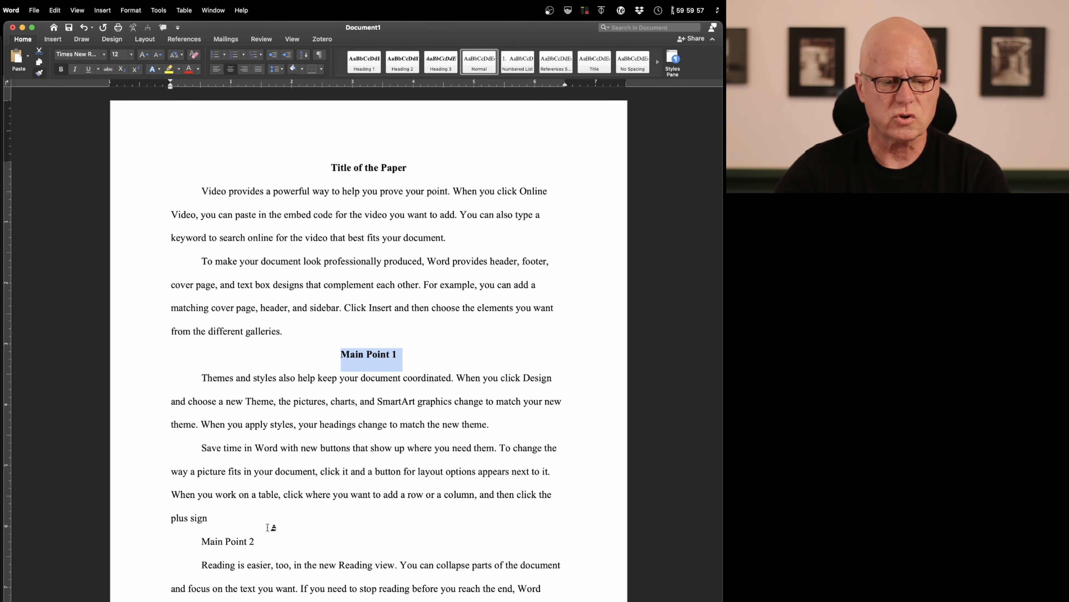
pyautogui.moveTo(264, 540); pyautogui.dragTo(206, 536)
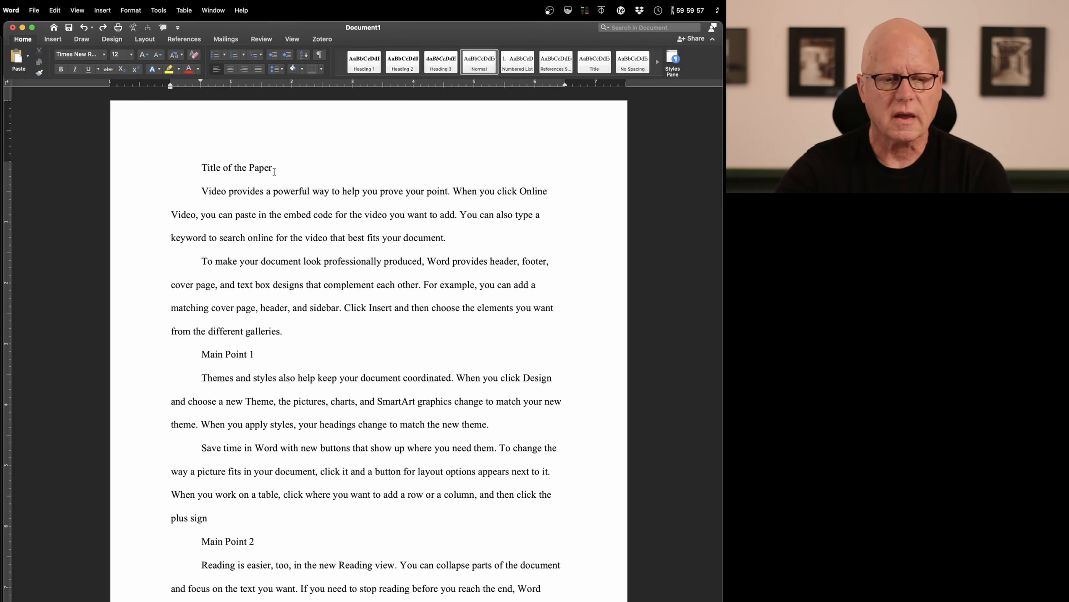
# - Apply the Heading 1 style to the line "Title of the Paper"
pyautogui.click(215, 167)
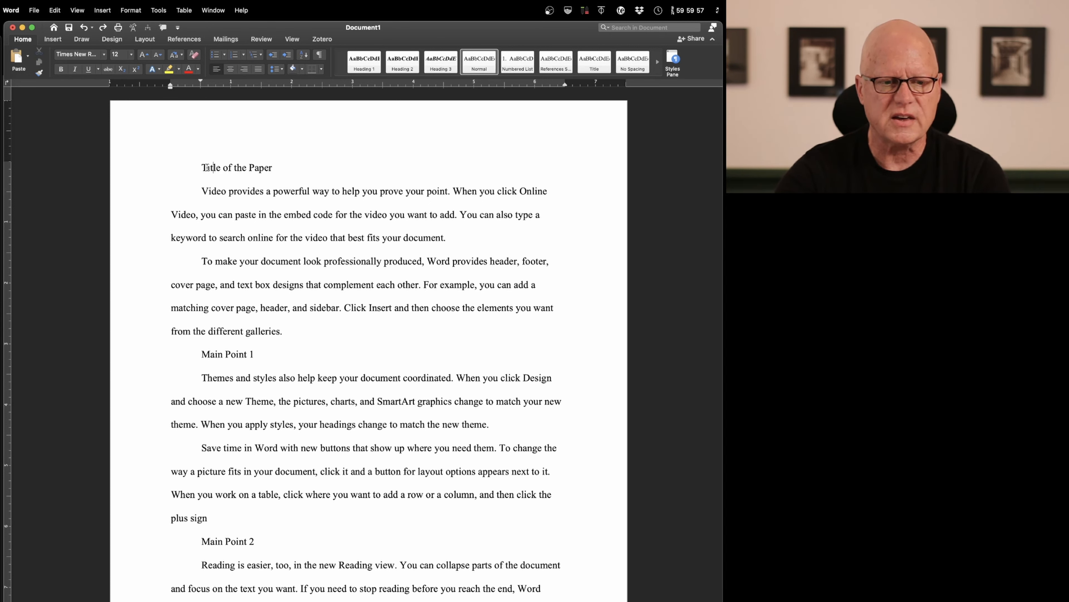
pyautogui.moveTo(202, 167); pyautogui.dragTo(271, 169)
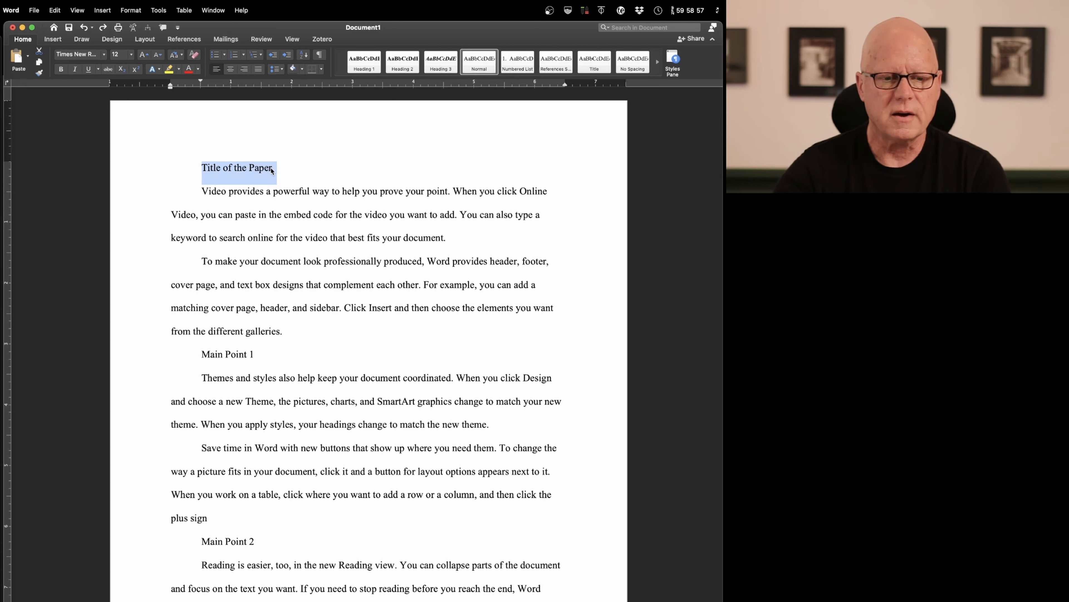
pyautogui.click(281, 172)
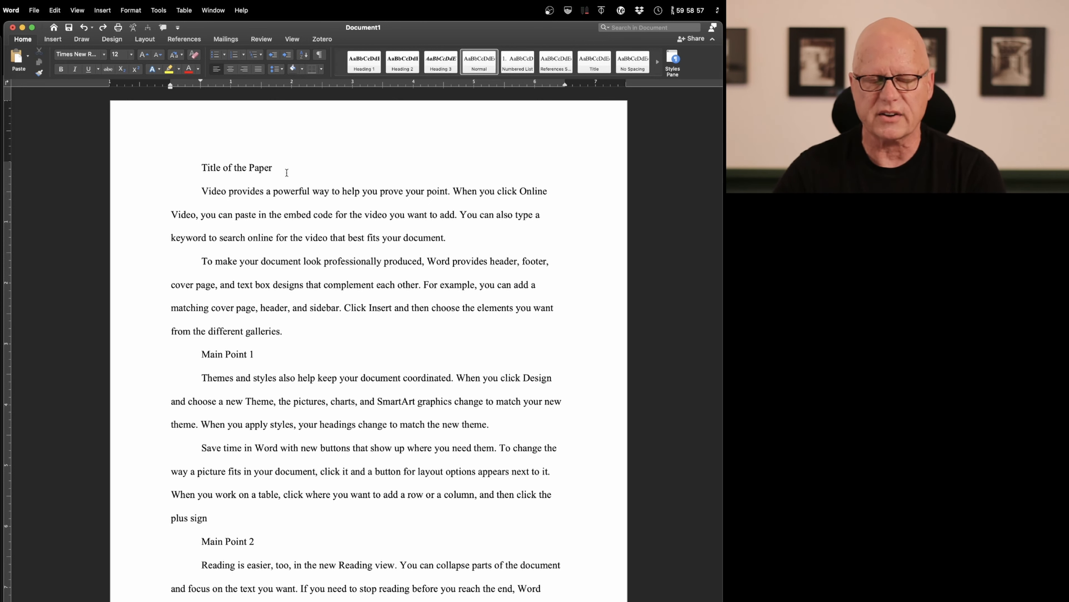
pyautogui.scroll(-1, 287, 172)
pyautogui.moveTo(274, 165); pyautogui.dragTo(200, 163)
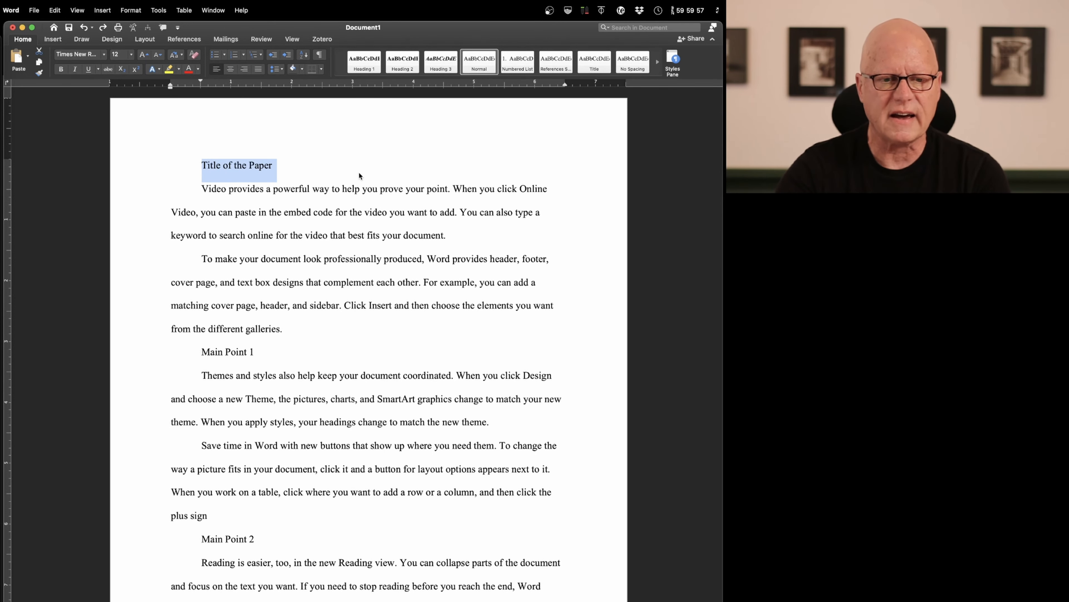
pyautogui.click(359, 68)
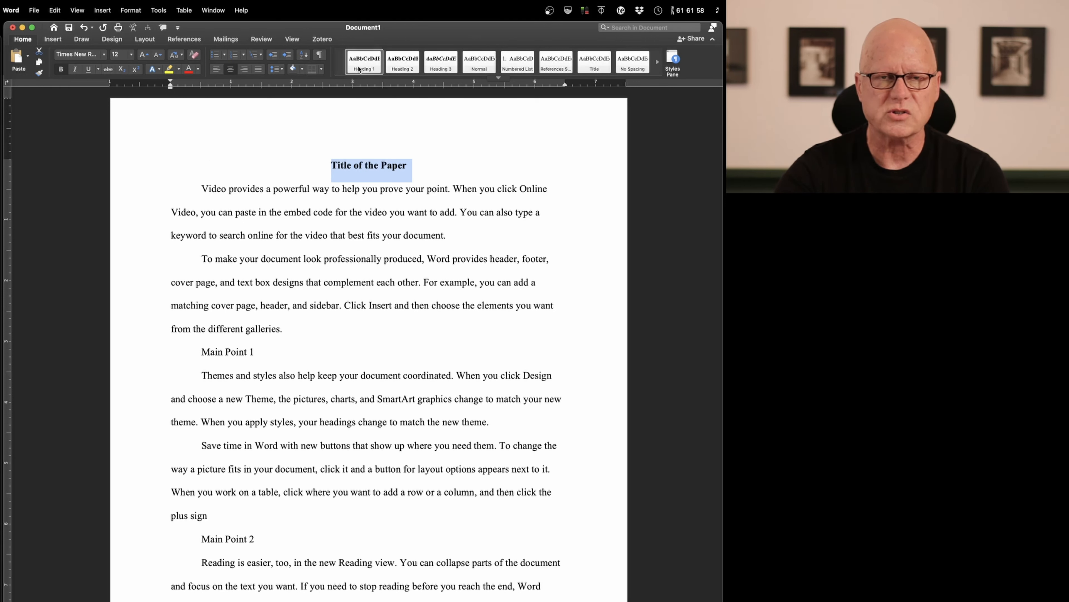
# - Apply the Heading 1 style to the "Main Point 1" and "Main Point 2" lines
pyautogui.click(215, 354)
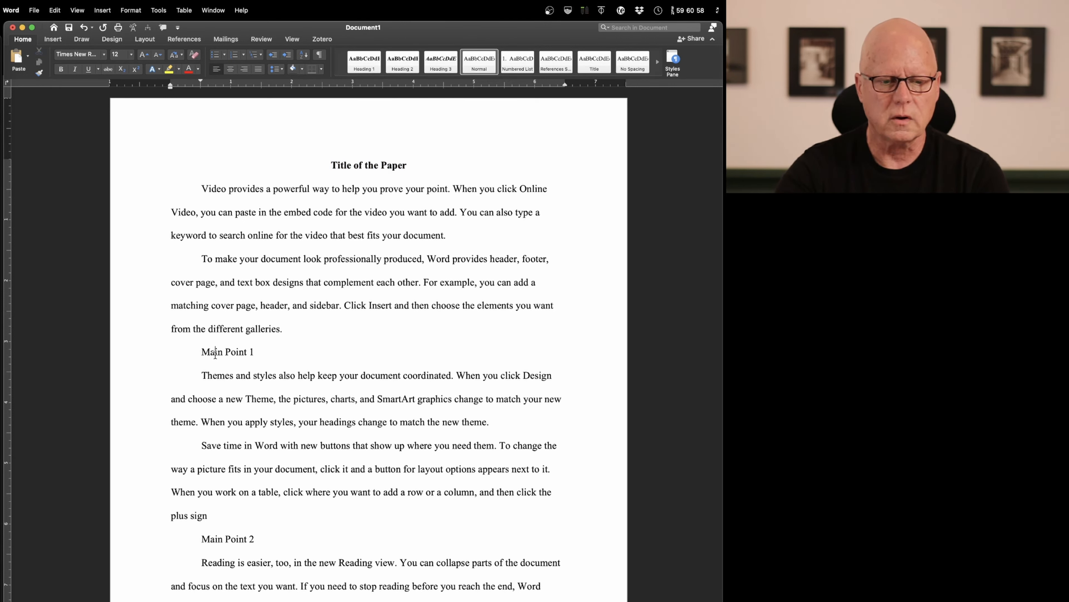
pyautogui.click(366, 66)
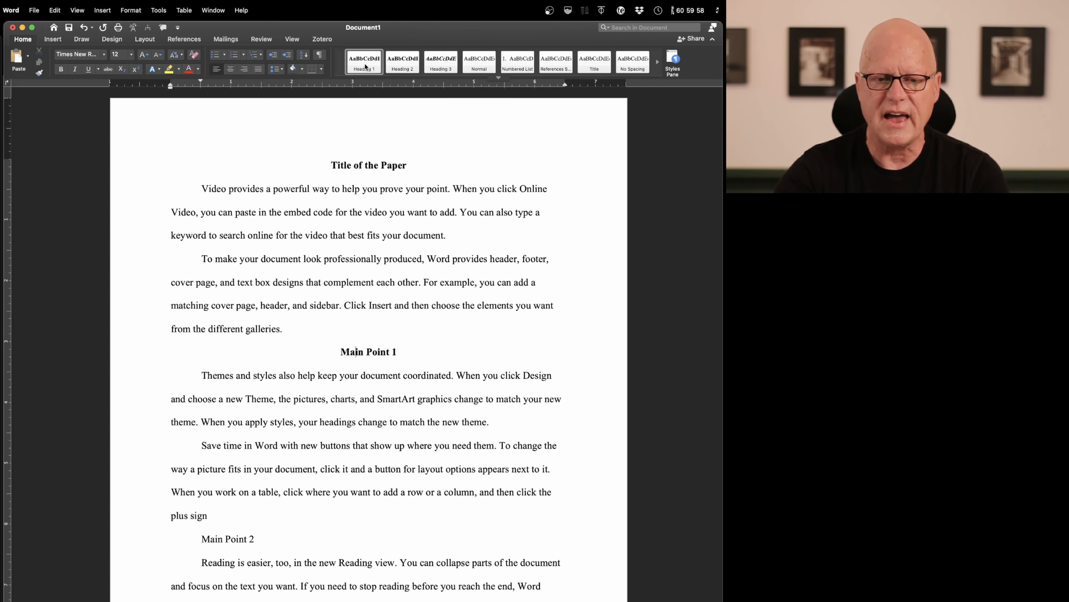
pyautogui.click(206, 539)
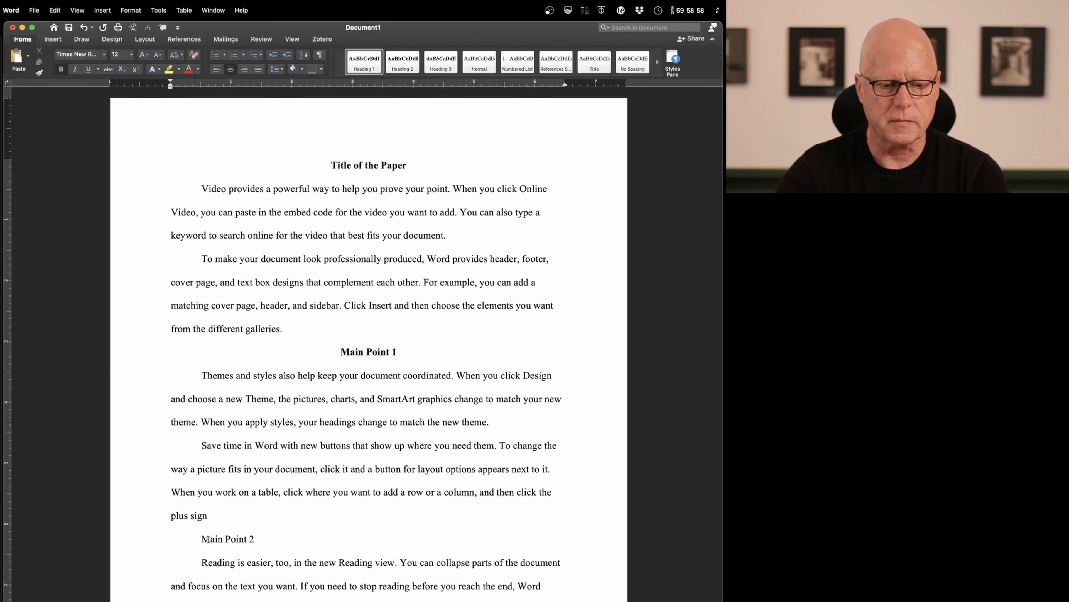
pyautogui.click(357, 61)
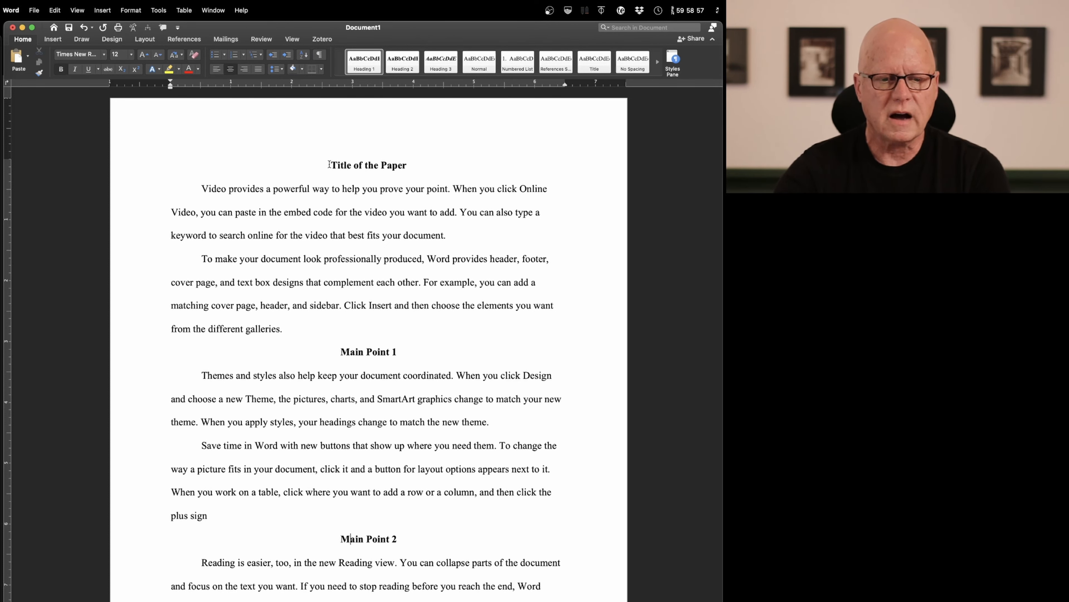
# - Format the "Main Point 1" heading in the standard dark red font color, italic, at size 16
pyautogui.moveTo(331, 166); pyautogui.dragTo(407, 168)
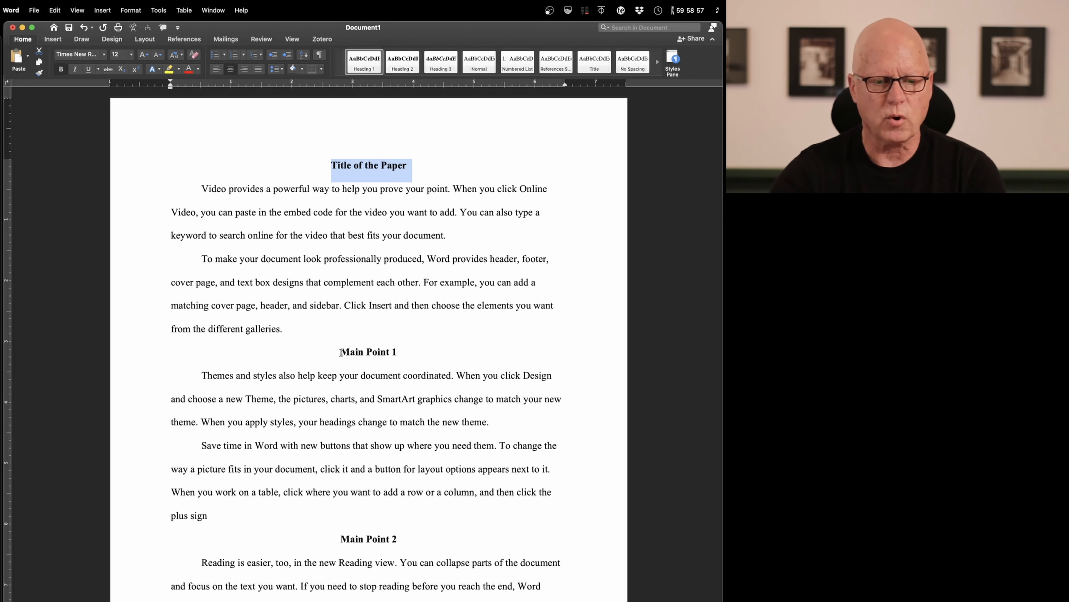
pyautogui.moveTo(342, 353); pyautogui.dragTo(395, 351)
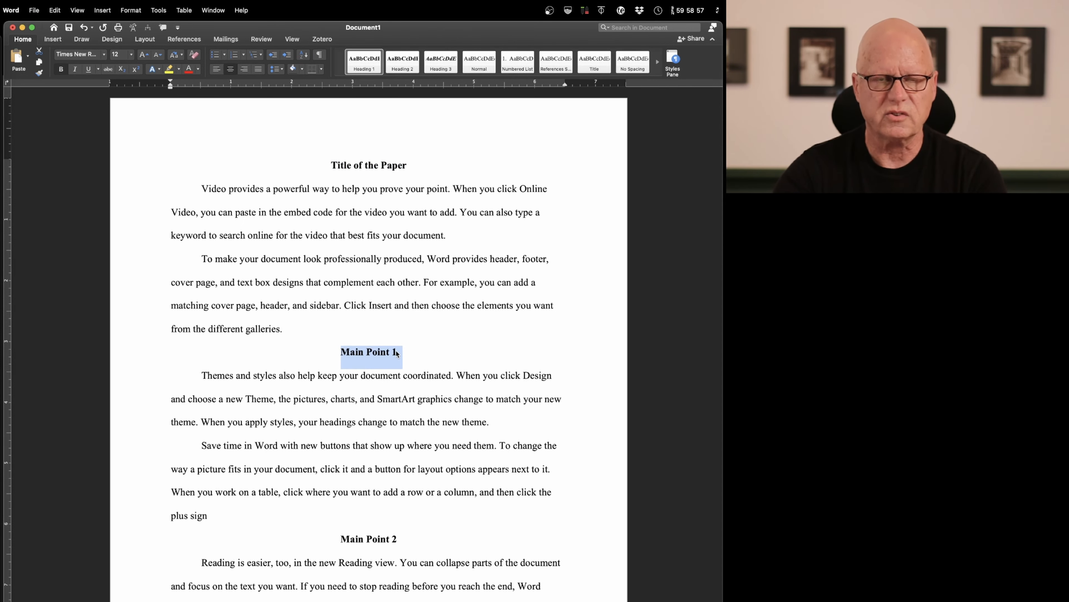
pyautogui.click(198, 69)
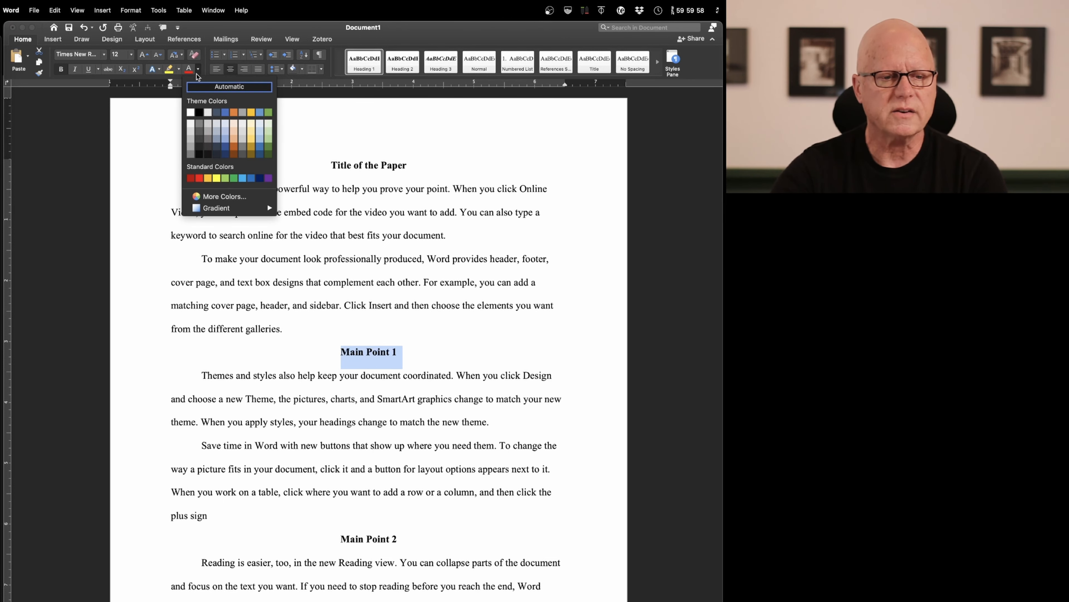
pyautogui.click(190, 178)
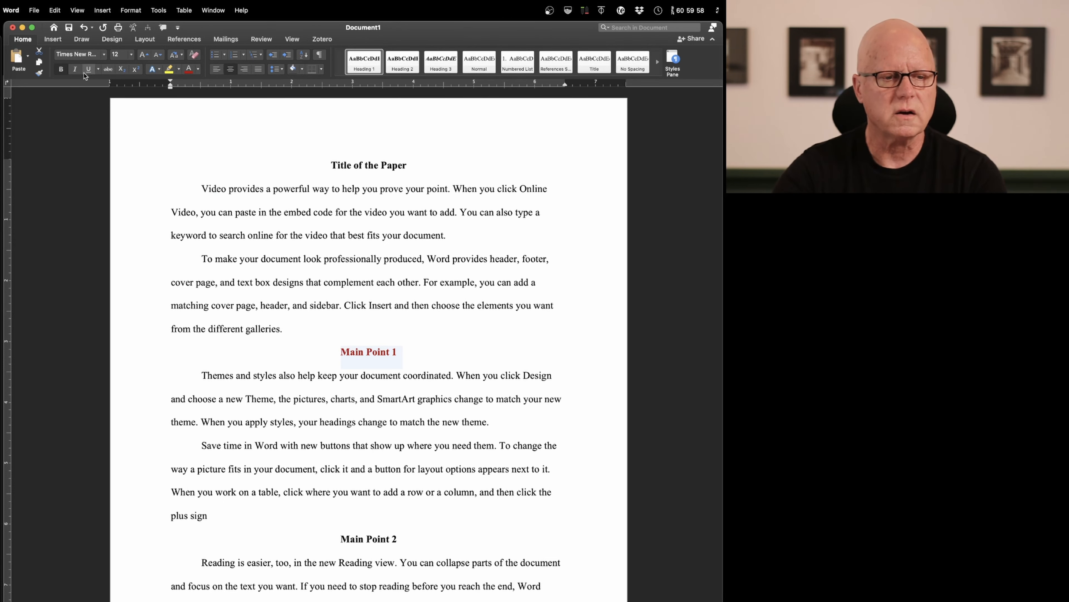
pyautogui.click(75, 70)
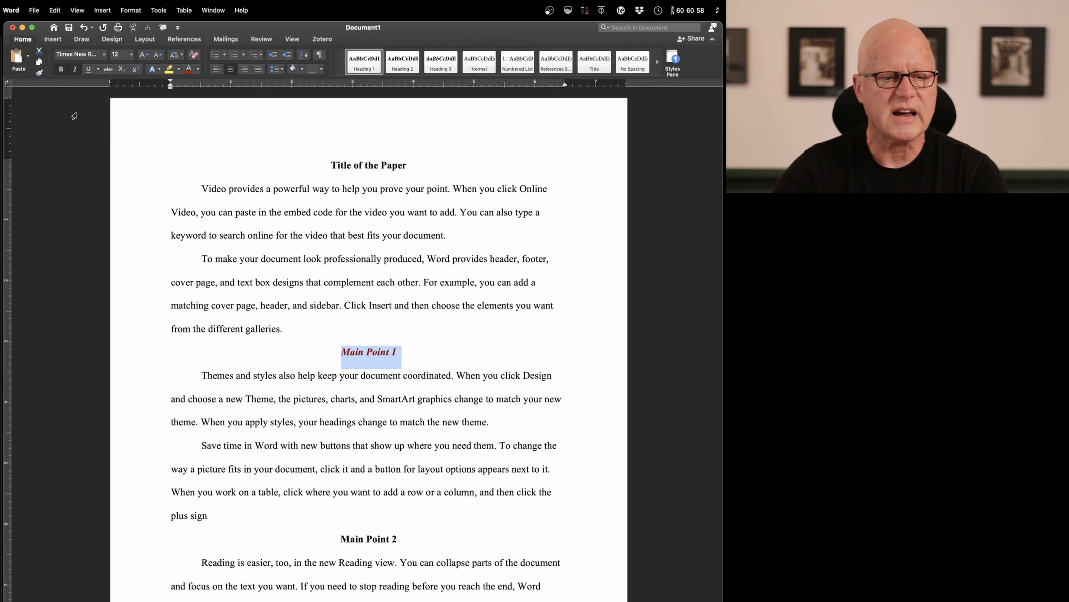
pyautogui.click(132, 55)
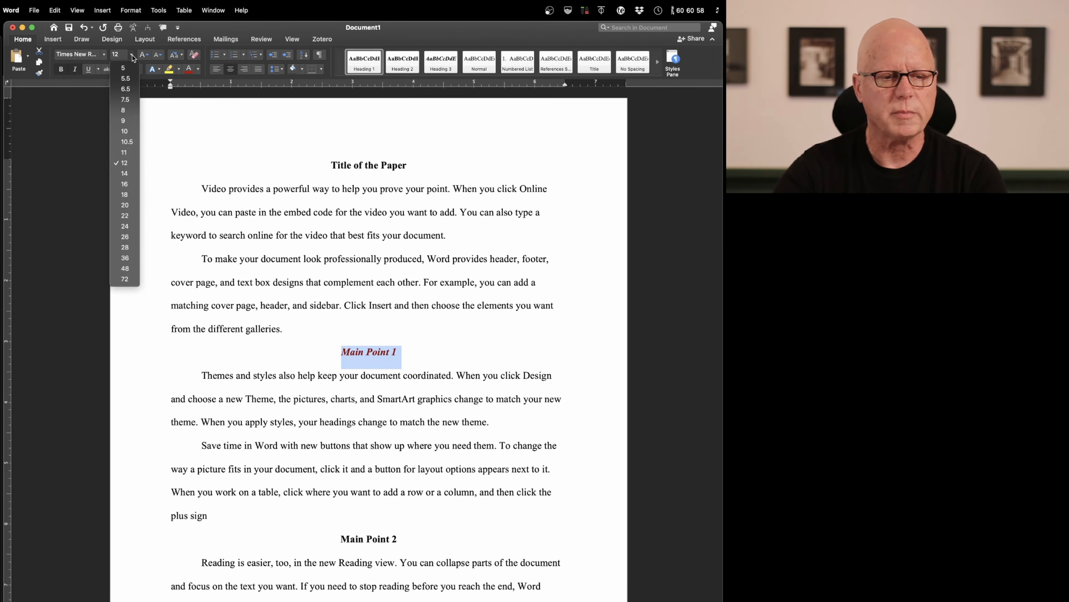
pyautogui.click(123, 185)
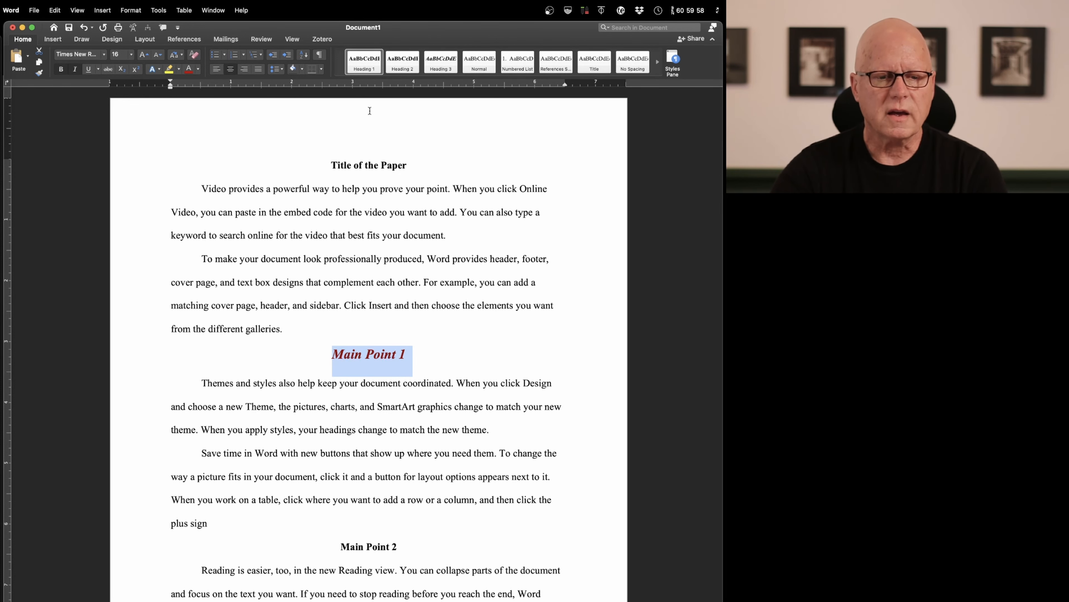
# - Update the Heading 1 style to match the formatting of the selected "Main Point 1" heading
pyautogui.rightClick(369, 69)
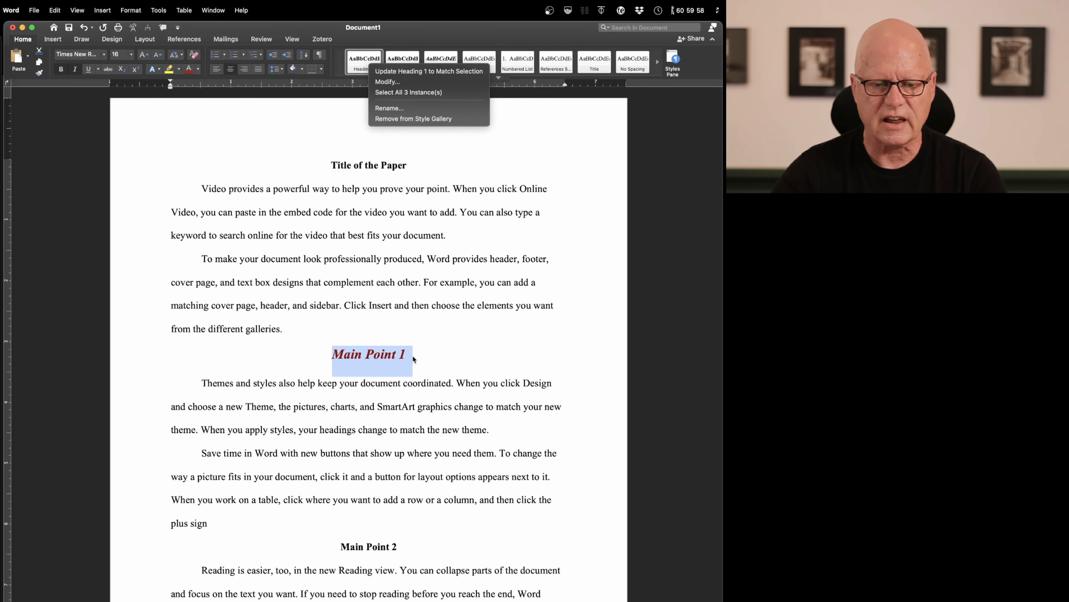
pyautogui.click(401, 72)
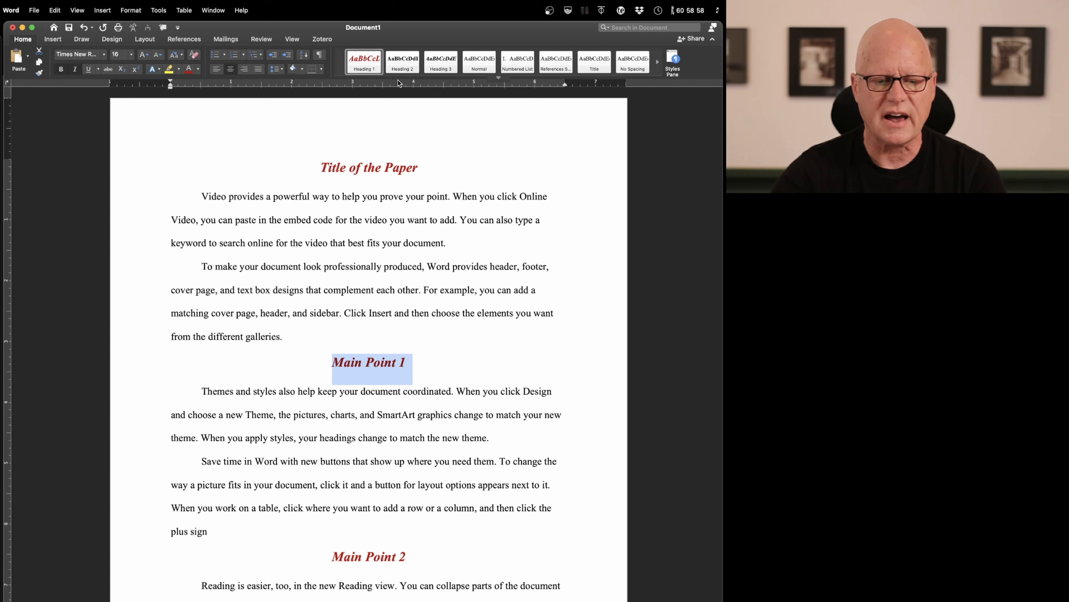
pyautogui.click(366, 167)
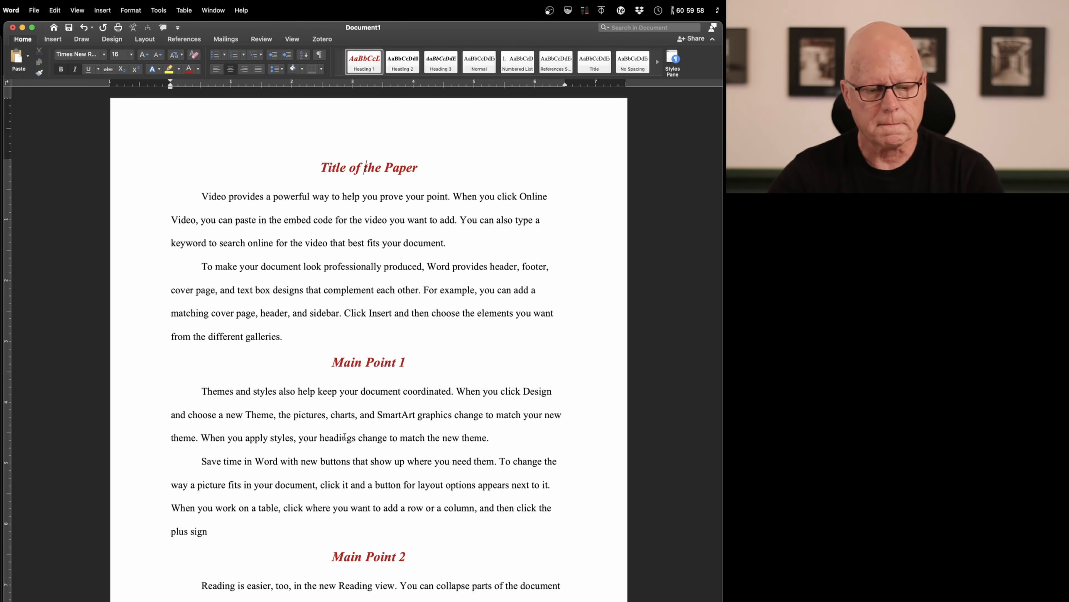
# - Apply the Heading 2 style to the "Subpoint 1" line below the "Main Point 2" section text
pyautogui.scroll(-6, 344, 437)
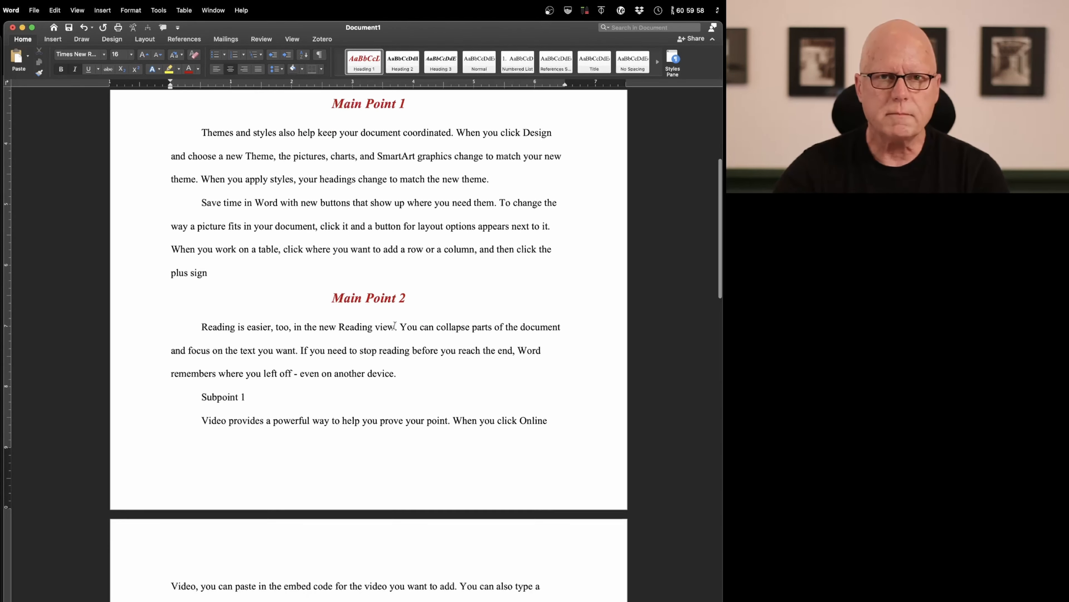
pyautogui.scroll(-2, 395, 325)
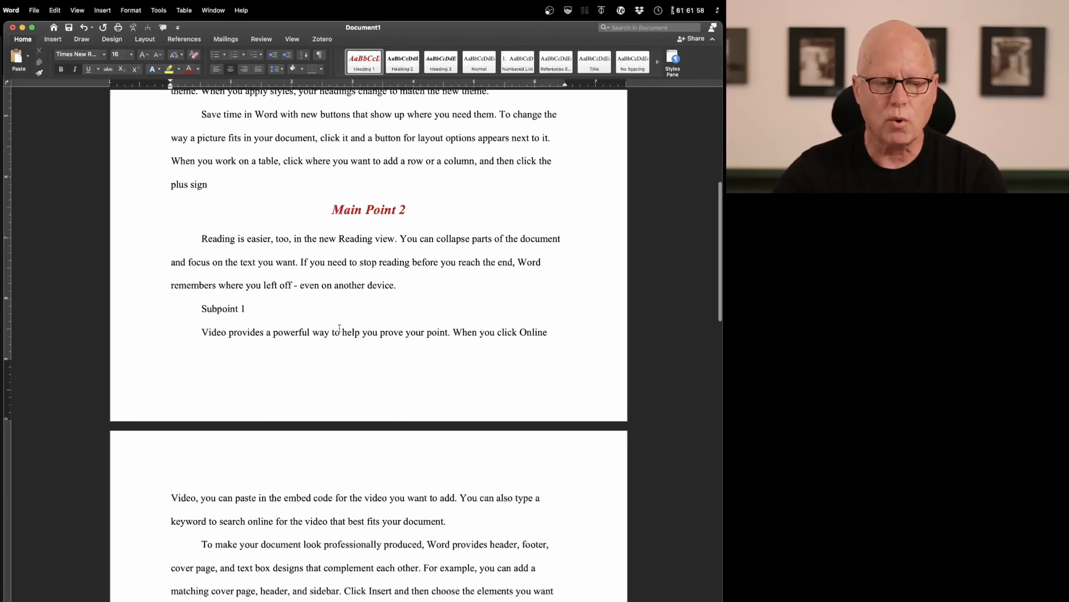
pyautogui.moveTo(249, 310); pyautogui.dragTo(207, 309)
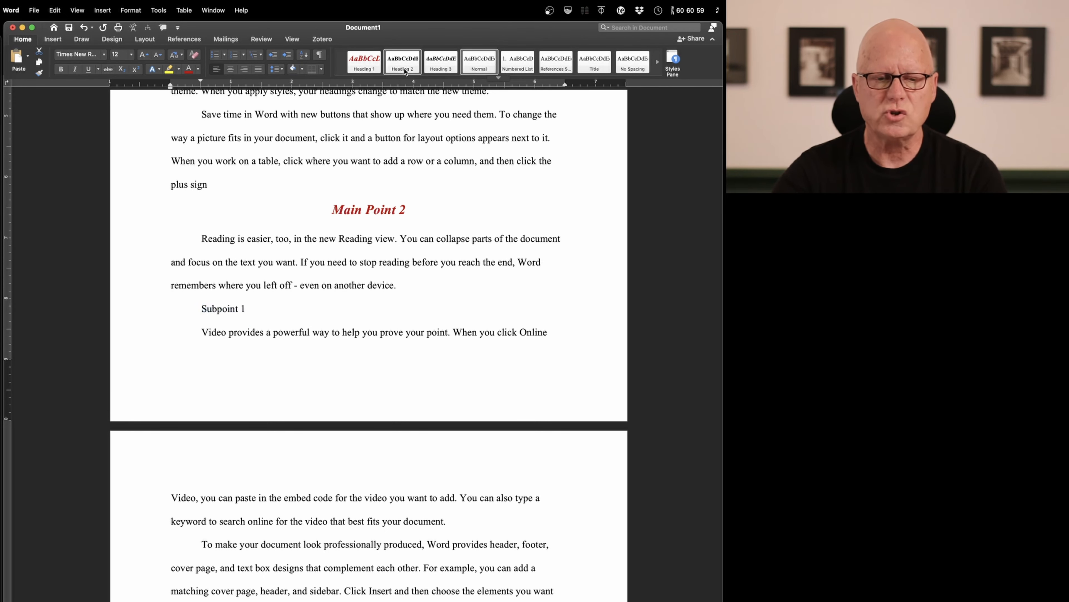
pyautogui.click(404, 68)
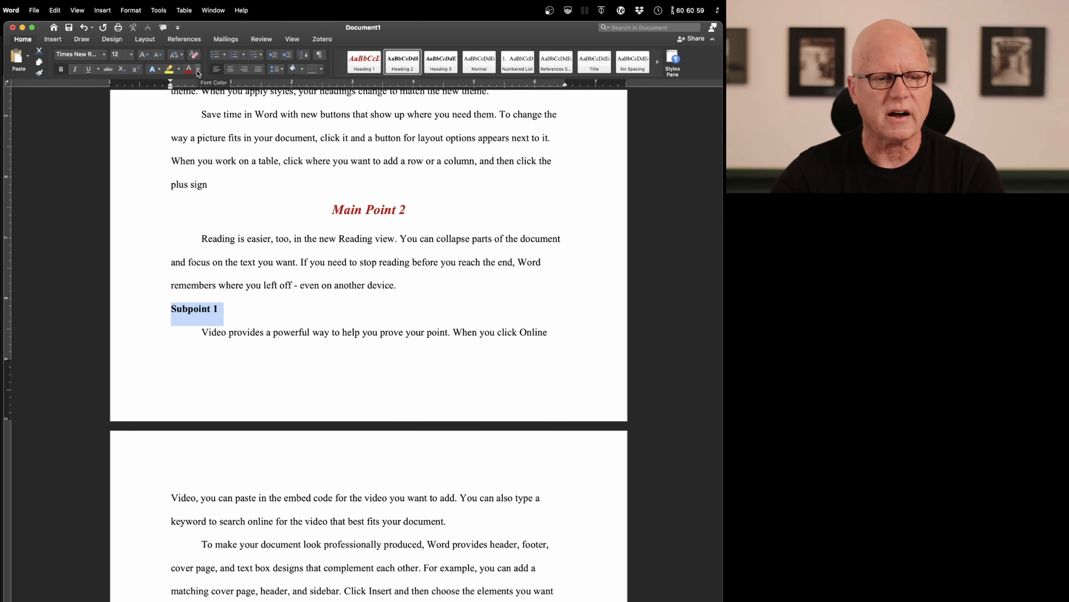
# - Make the "Subpoint 1" heading dark red, size 14 and italic, and update the Heading 2 style to match it
pyautogui.click(188, 69)
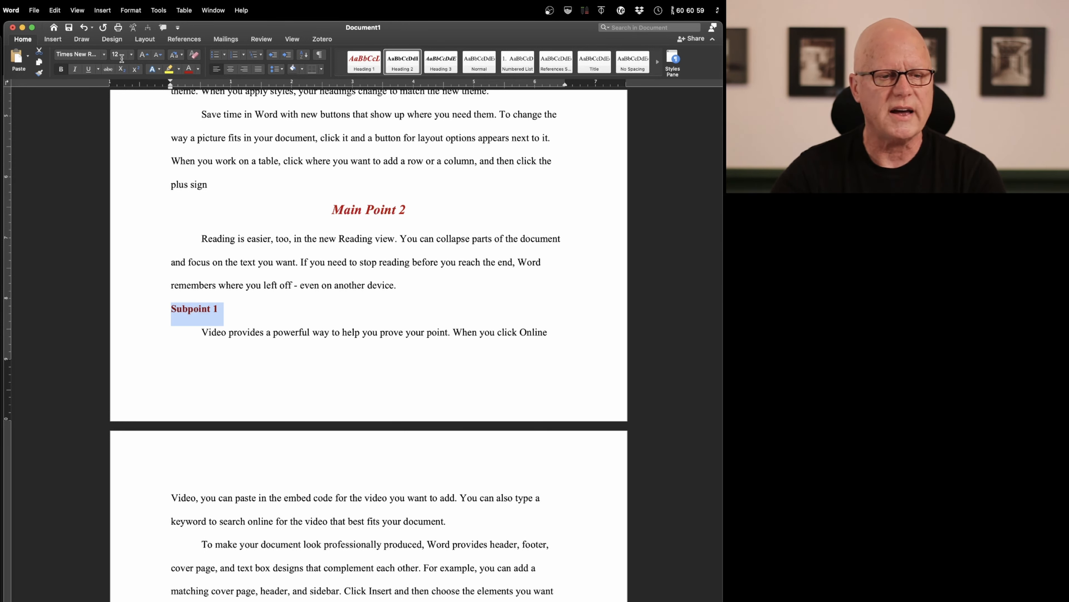
pyautogui.click(131, 54)
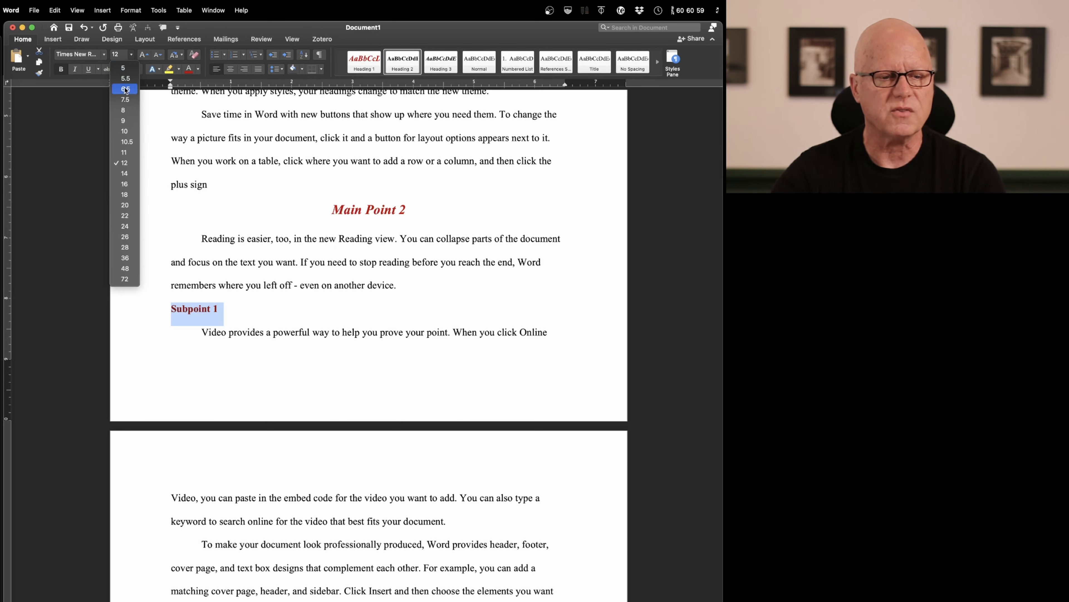
pyautogui.click(123, 173)
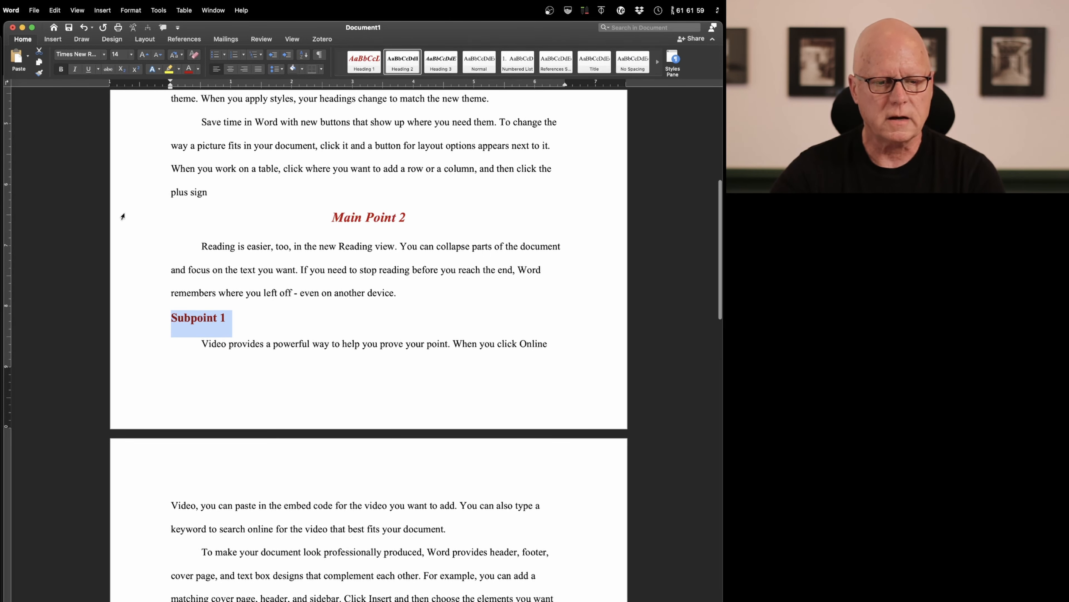
pyautogui.press('super+i')
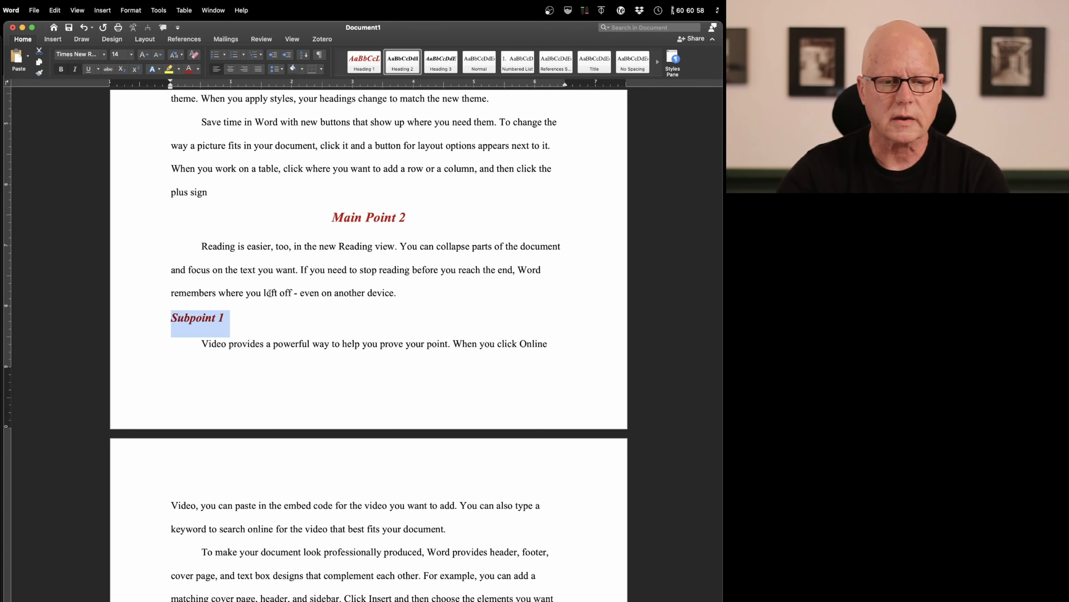
pyautogui.rightClick(405, 69)
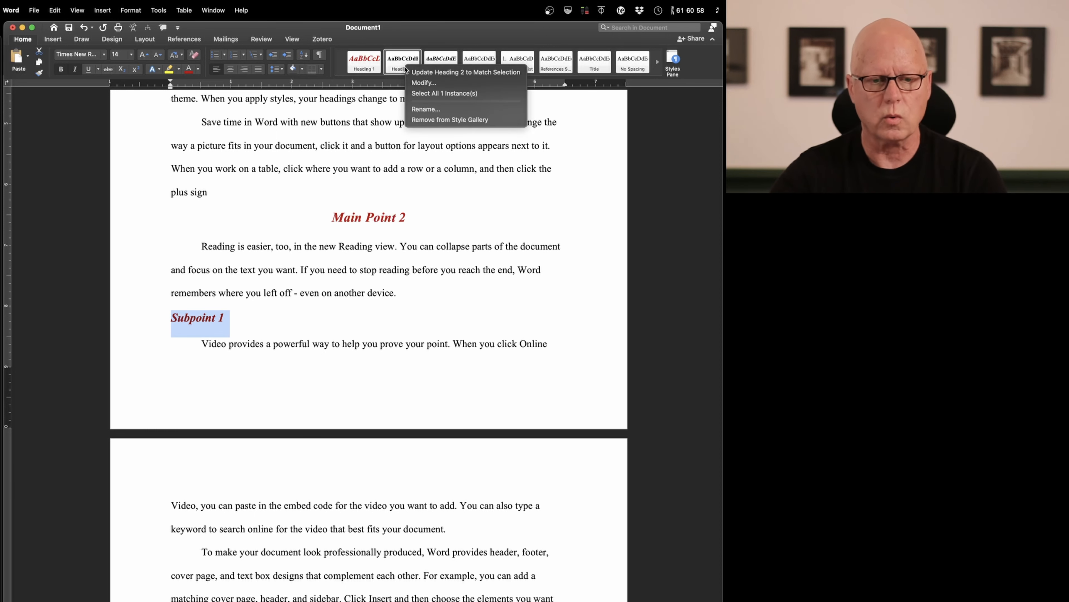
pyautogui.click(433, 73)
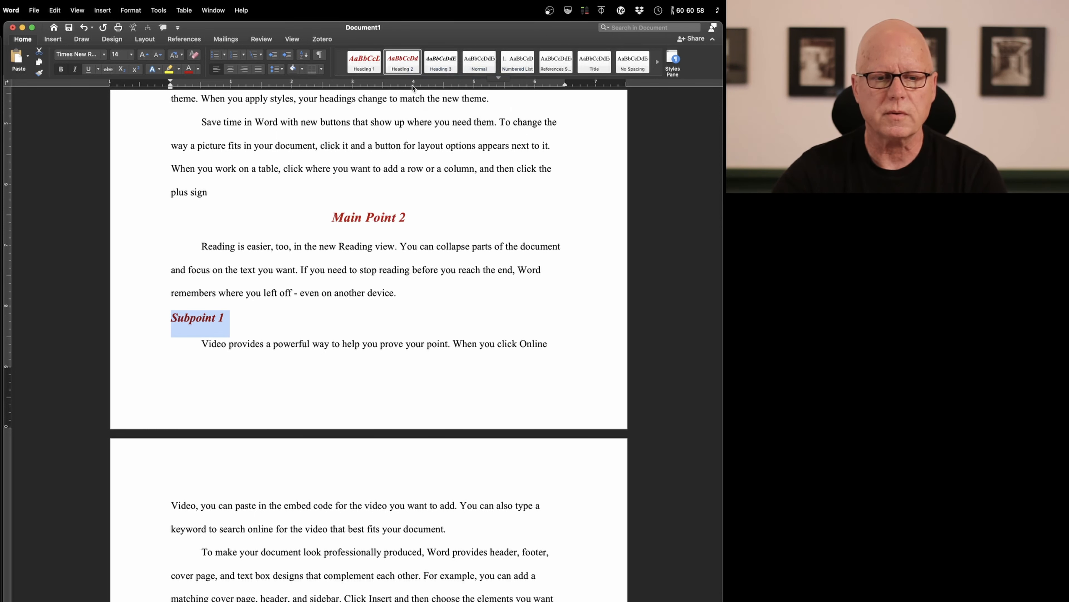
# - Add a new line reading "Subpoint 2" after the paragraph ending "from the different galleries." on the second page
pyautogui.scroll(-5, 219, 331)
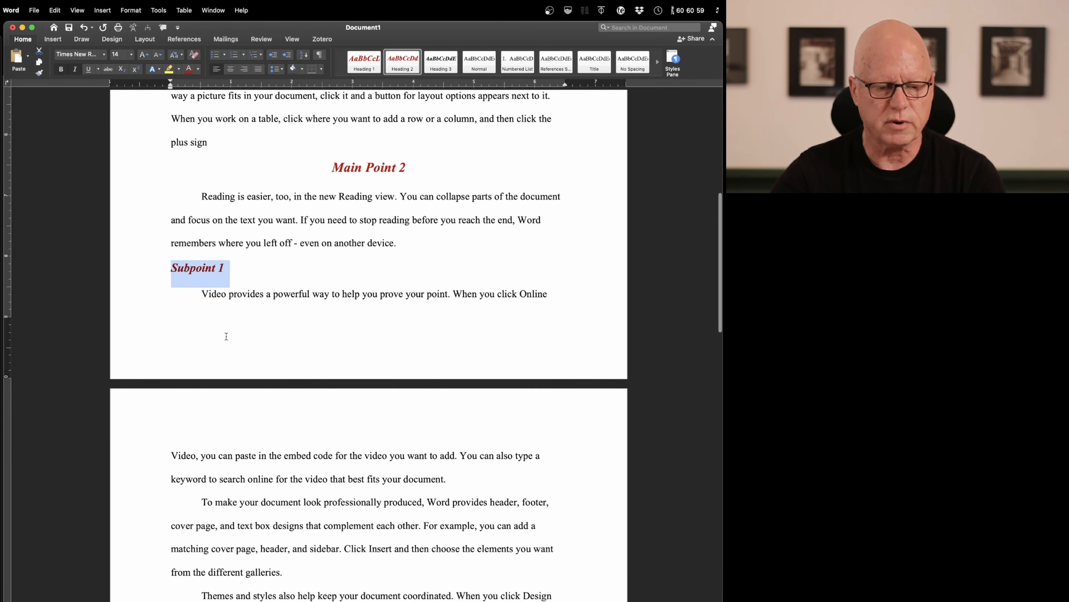
pyautogui.click(297, 427)
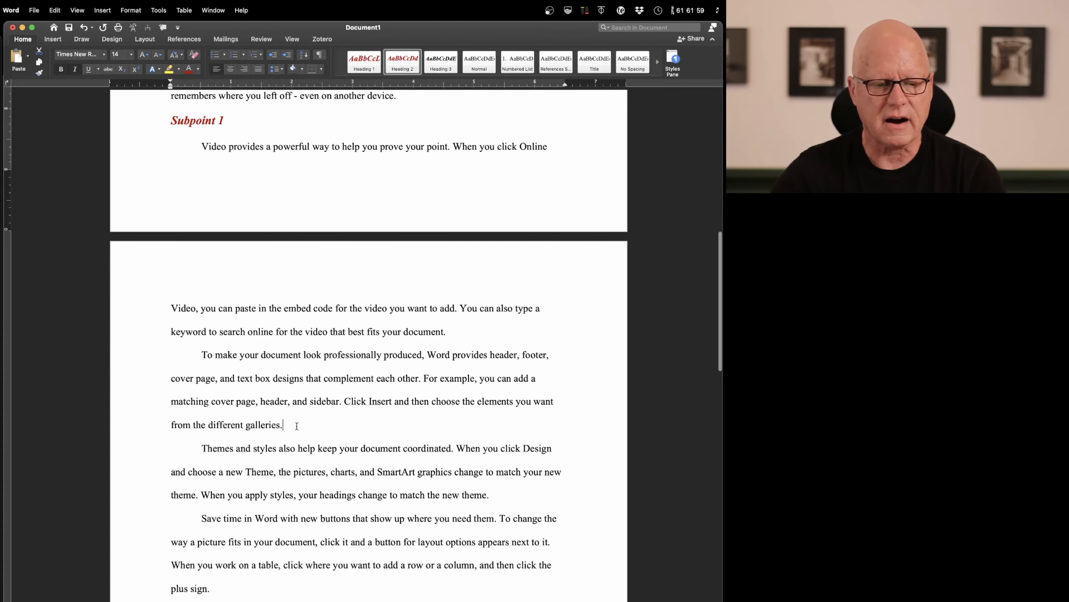
pyautogui.press('Return')
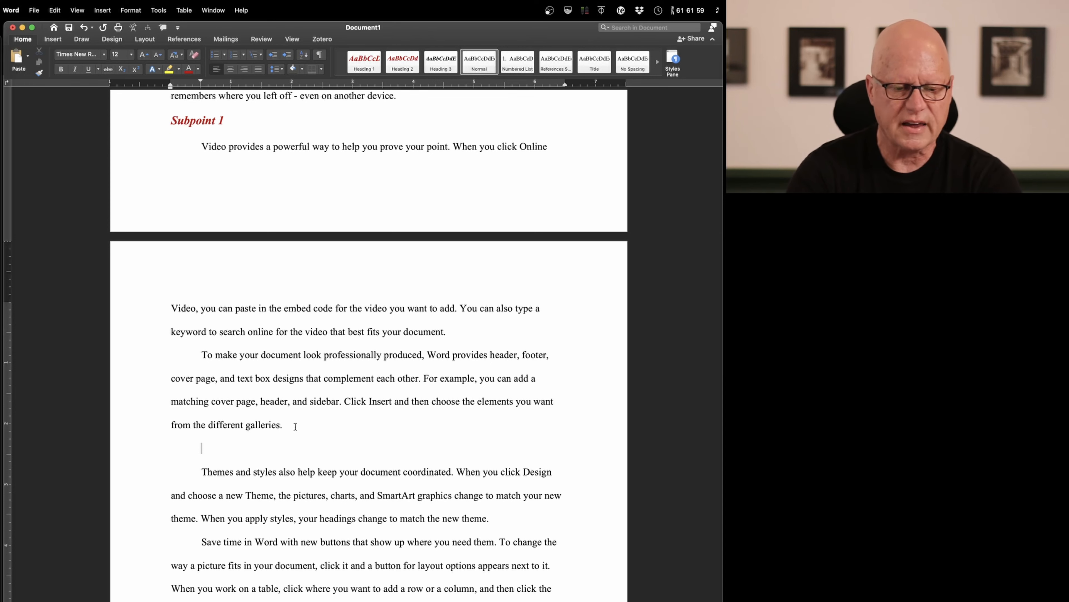
pyautogui.press('BackSpace')
pyautogui.write('Sub')
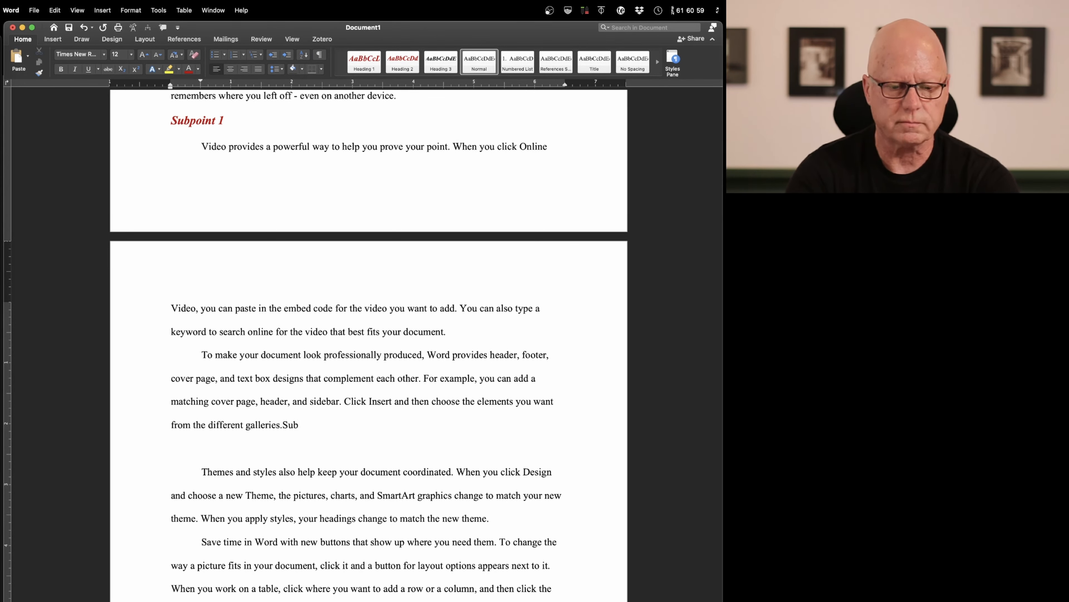
pyautogui.press('BackSpace')
pyautogui.press('BackSpace')
pyautogui.press('BackSpace')
pyautogui.press('Return')
pyautogui.write('Subp')
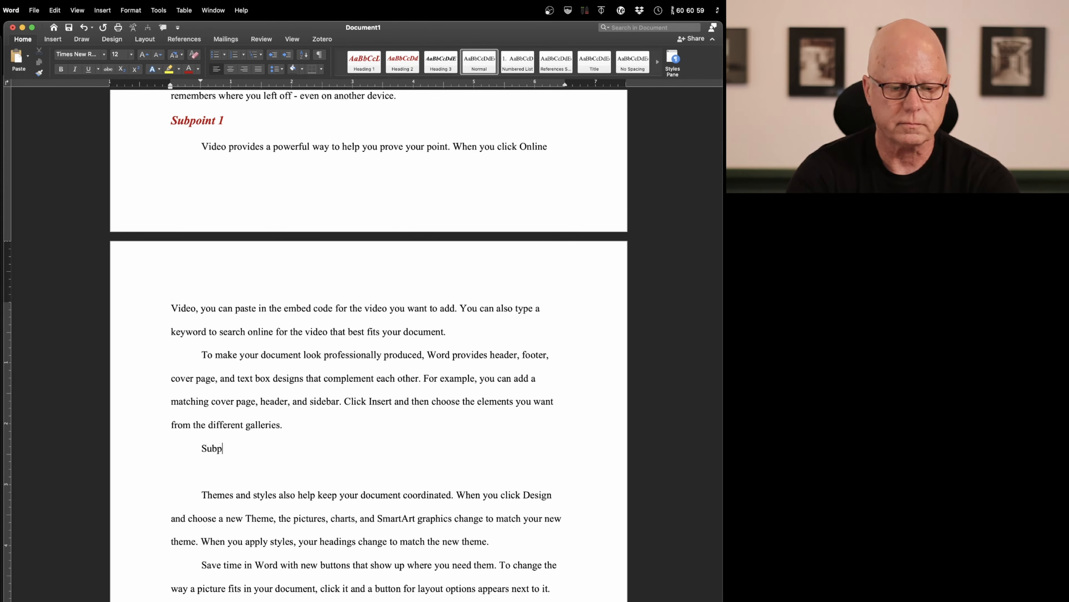
pyautogui.write('oint 2')
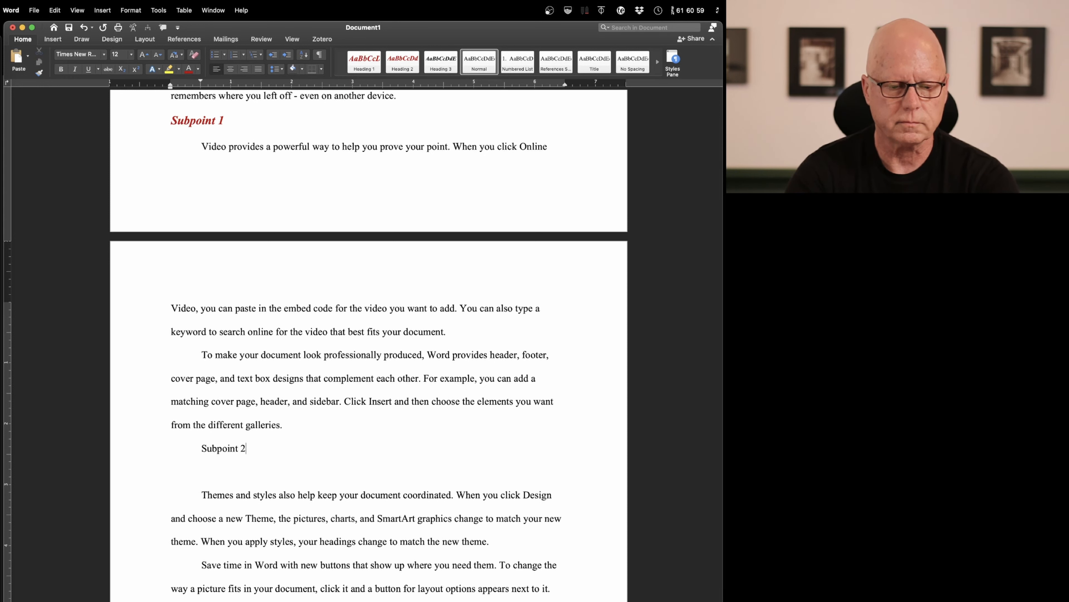
# - Apply the Heading 2 style to "Subpoint 2" and delete the empty line below it
pyautogui.click(408, 67)
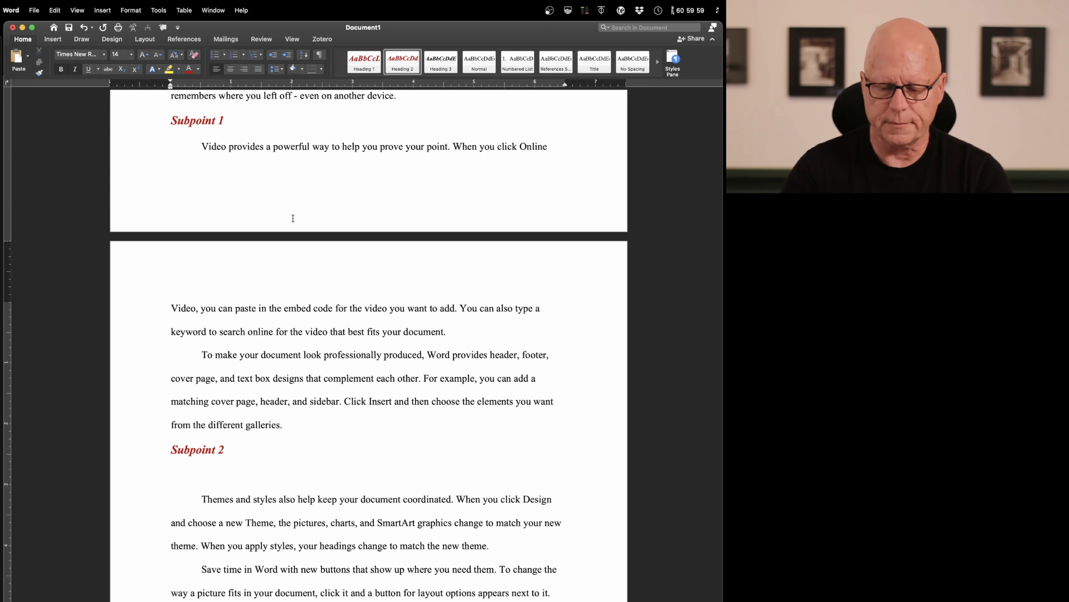
pyautogui.press('Down')
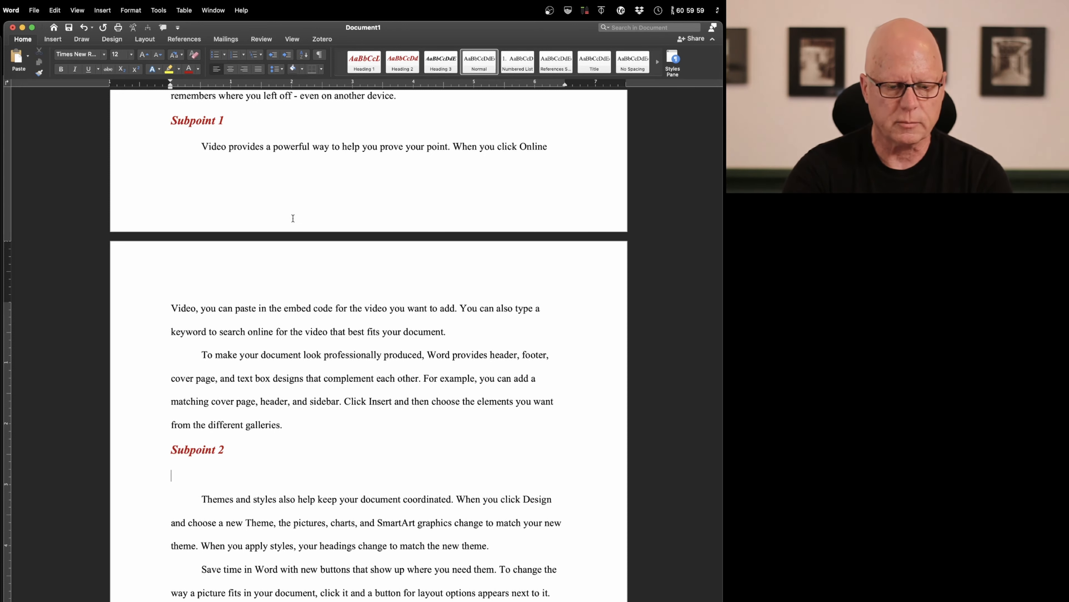
pyautogui.press('BackSpace')
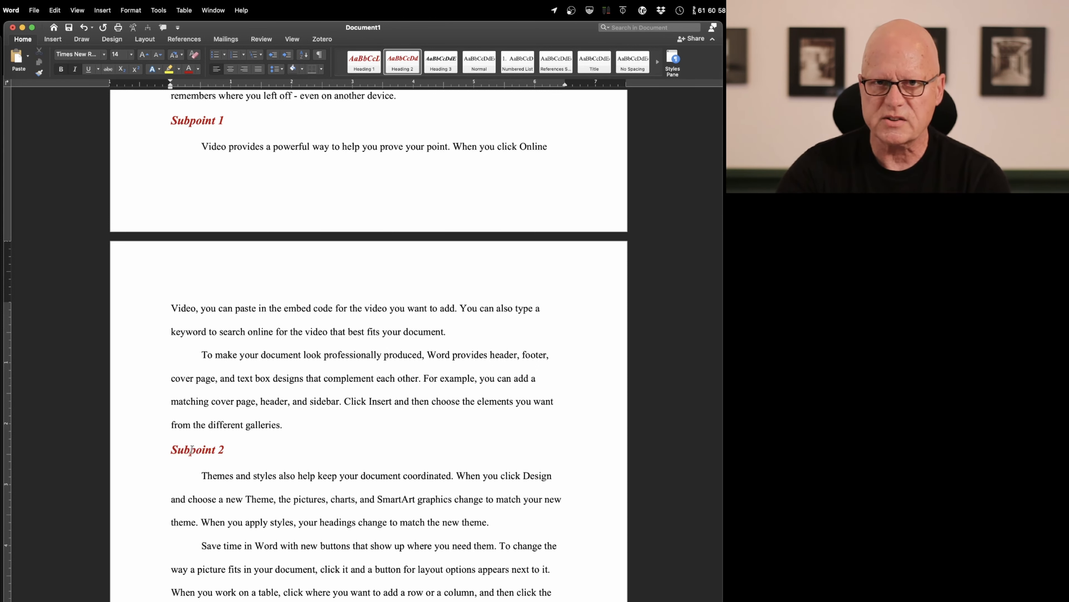
# - Replace the "Subpoint 2" heading text with "Main Point 3" and apply the Heading 1 style to it
pyautogui.moveTo(230, 450); pyautogui.dragTo(172, 449)
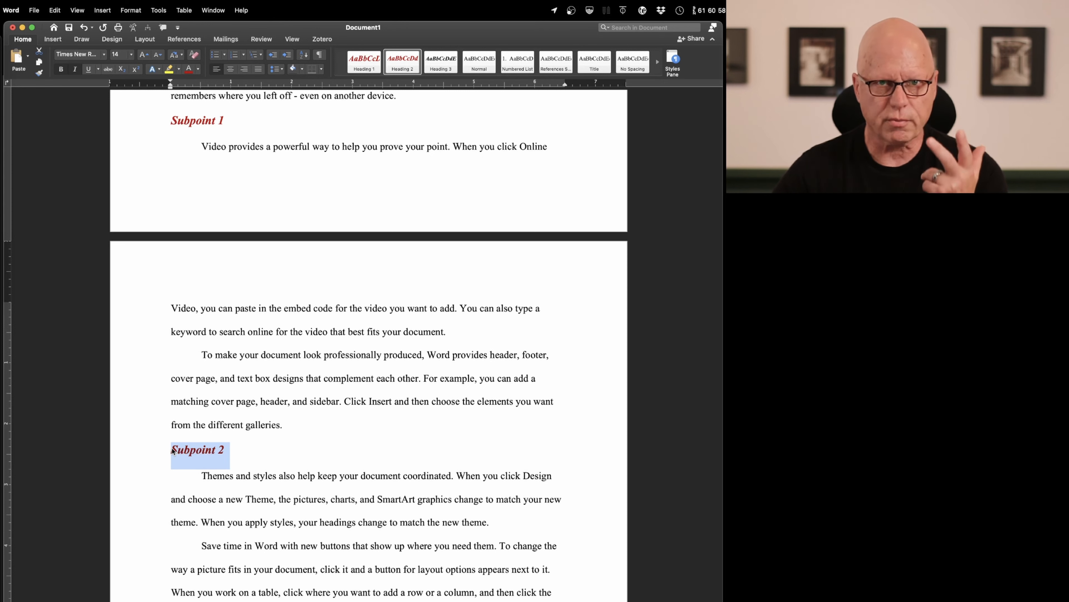
pyautogui.write('Ma')
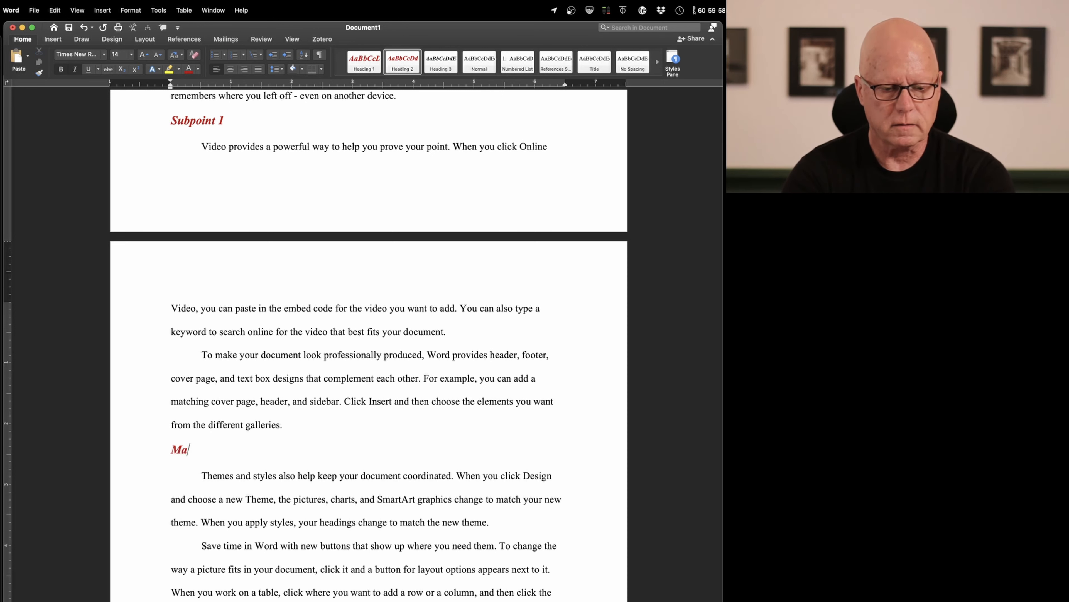
pyautogui.write('in Point 3')
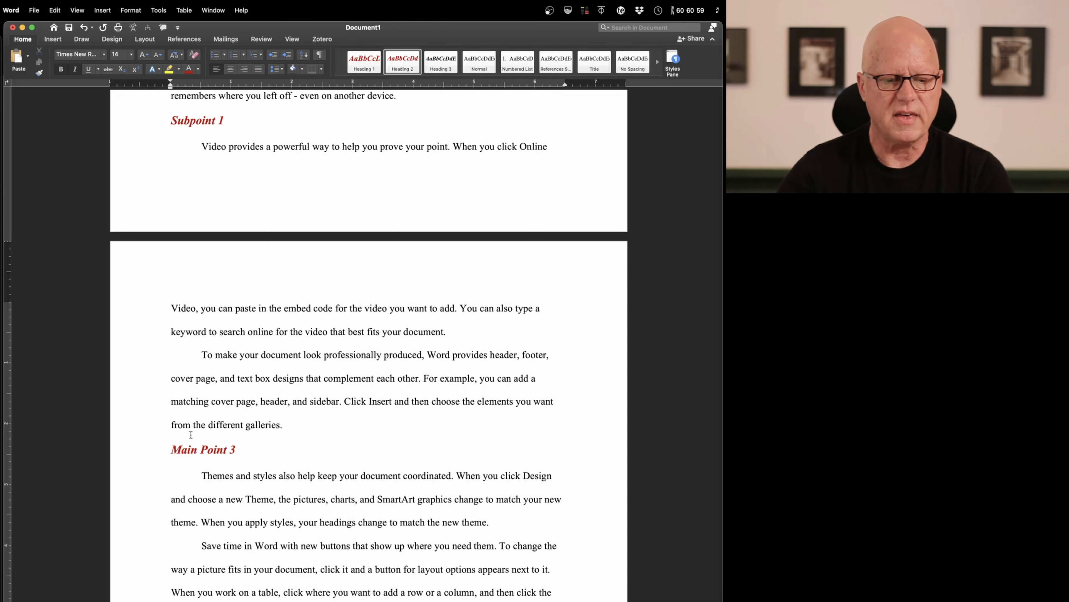
pyautogui.click(357, 69)
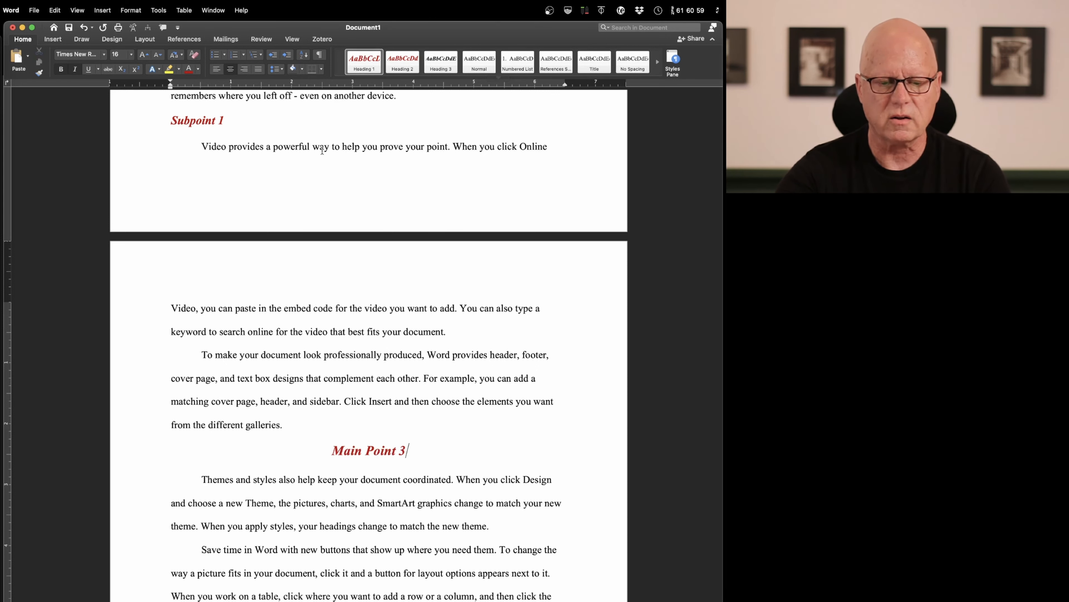
pyautogui.moveTo(353, 451); pyautogui.dragTo(355, 453)
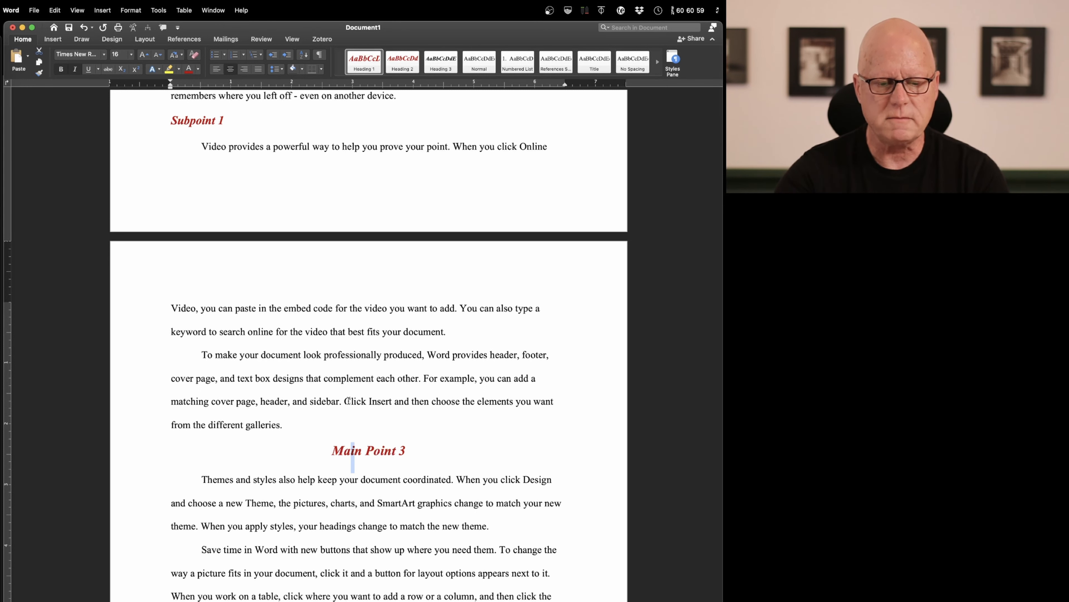
pyautogui.scroll(4, 348, 400)
pyautogui.scroll(5, 349, 400)
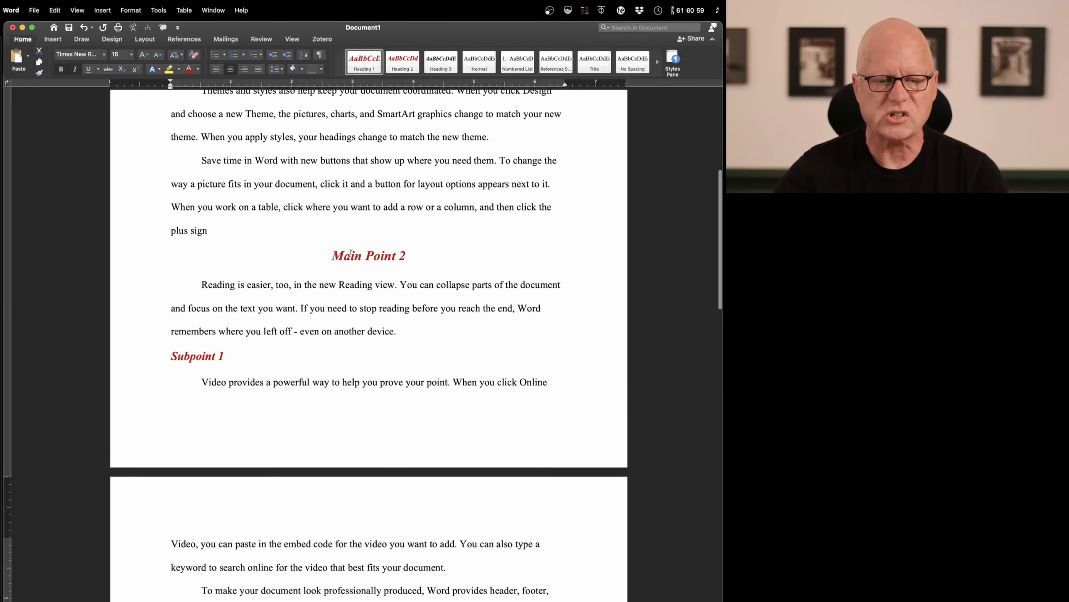
pyautogui.scroll(-5, 341, 356)
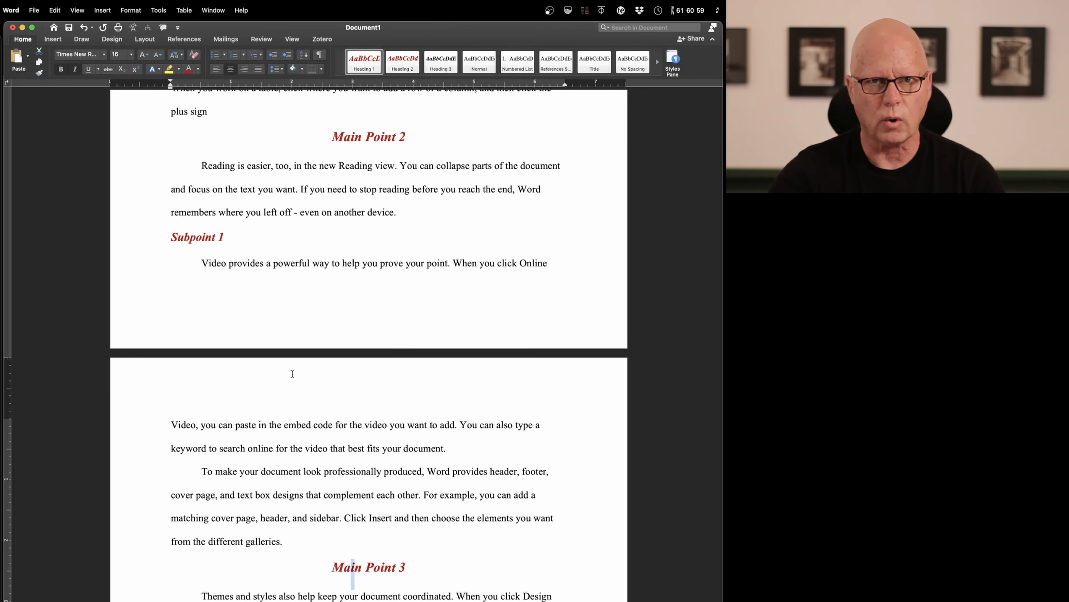
pyautogui.click(196, 236)
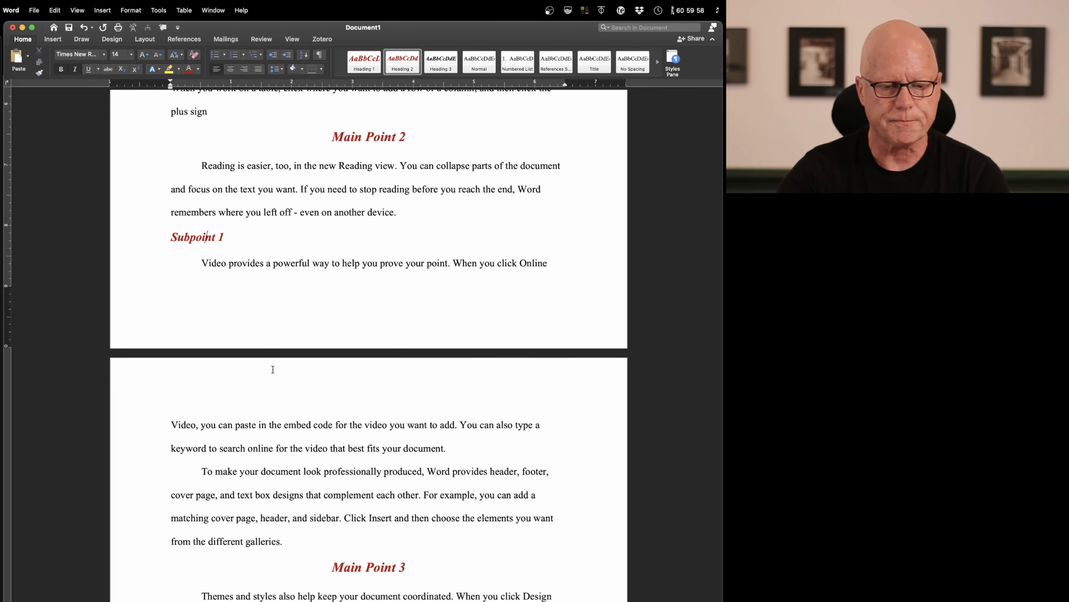
# - Apply the Heading 1 style to the "Conclusion" line below the "Main Point 3" section text
pyautogui.scroll(-3, 273, 373)
pyautogui.scroll(-10, 274, 379)
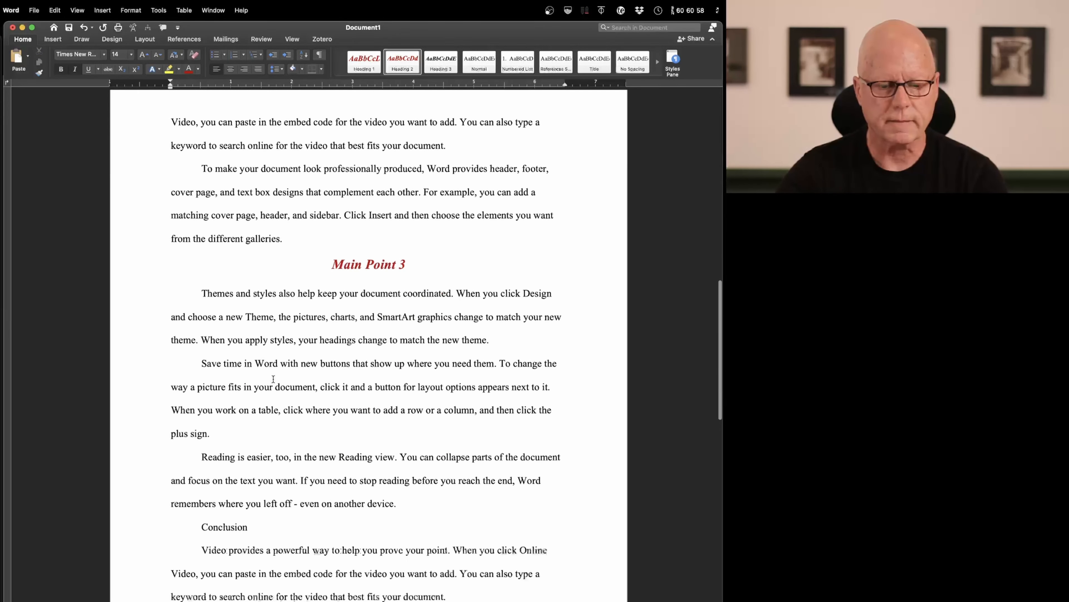
pyautogui.scroll(-1, 273, 378)
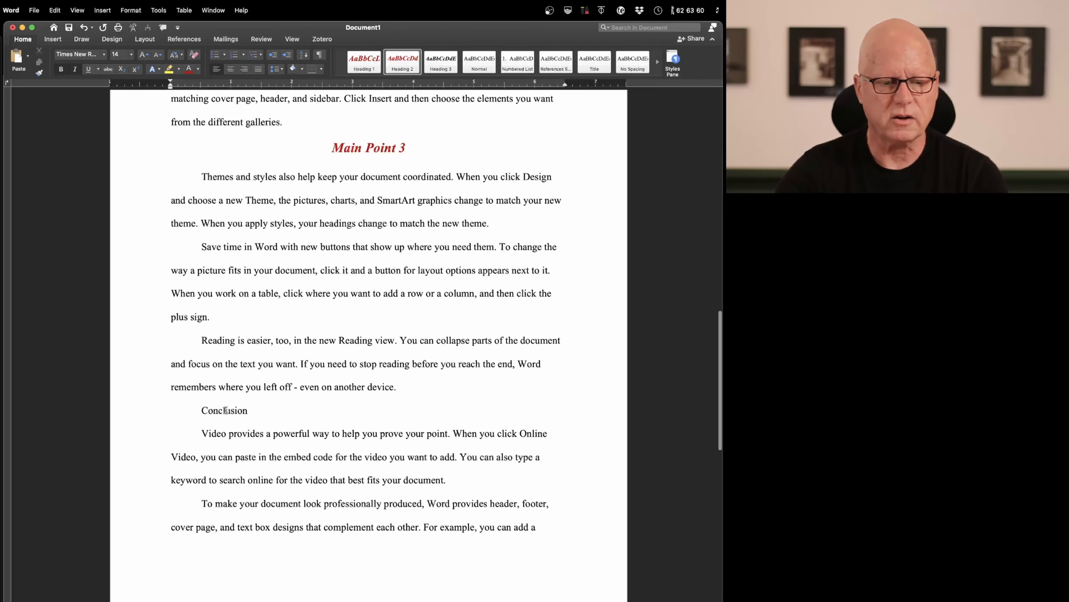
pyautogui.click(207, 408)
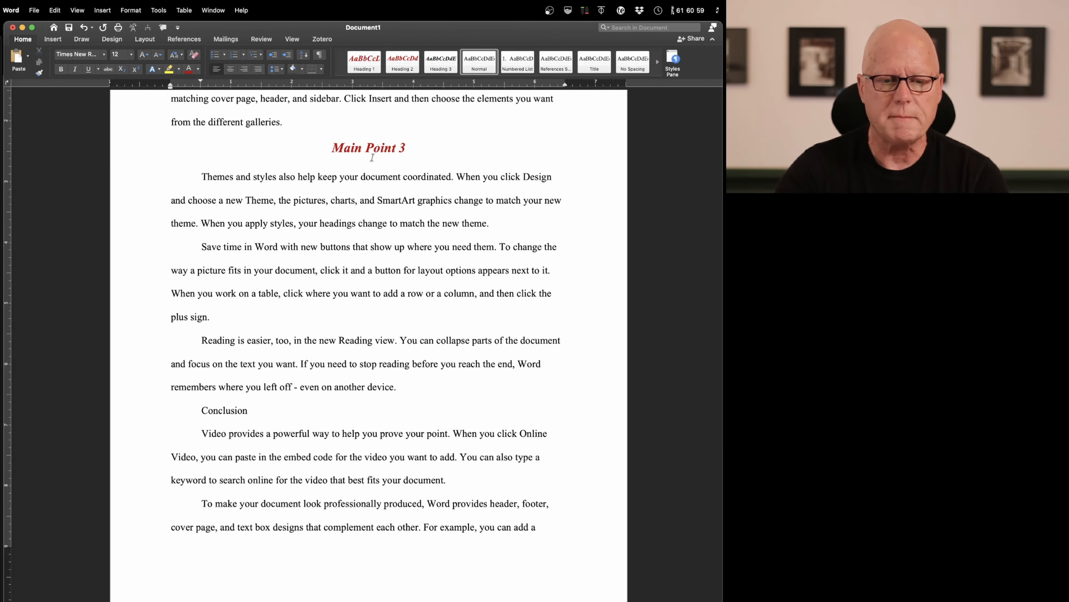
pyautogui.click(365, 63)
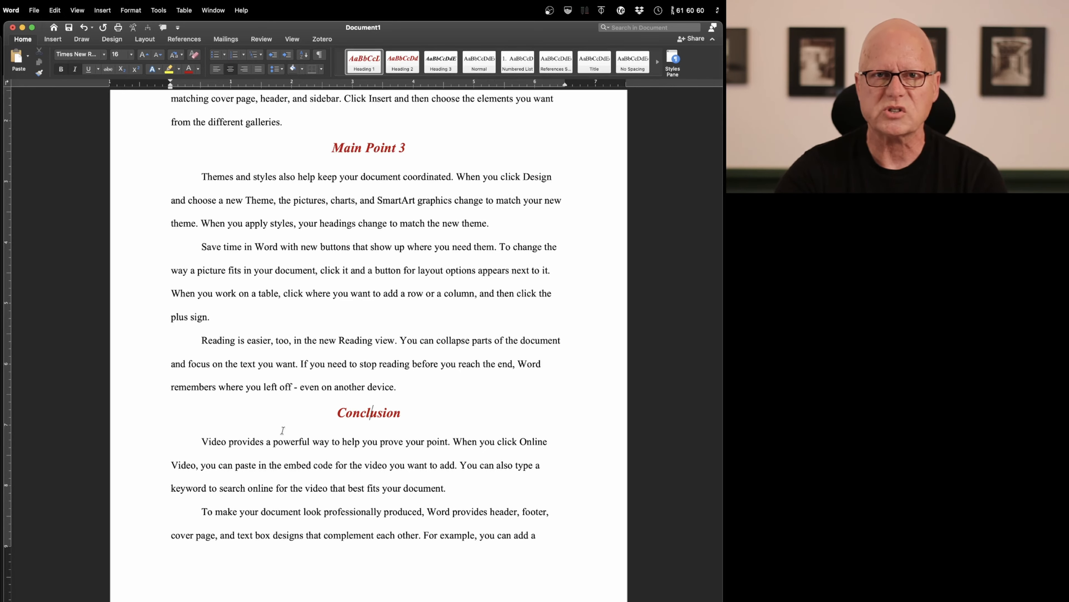
# - Format the word "Video" at the start of the first body paragraph as Calibri (Body), size 11 and underlined
pyautogui.scroll(15, 283, 430)
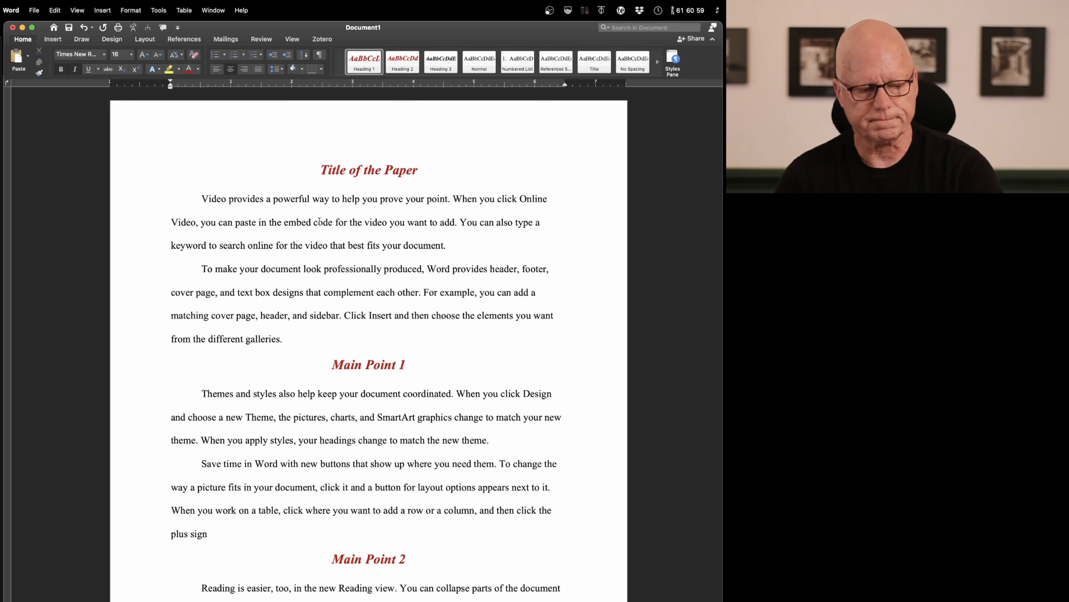
pyautogui.click(219, 198)
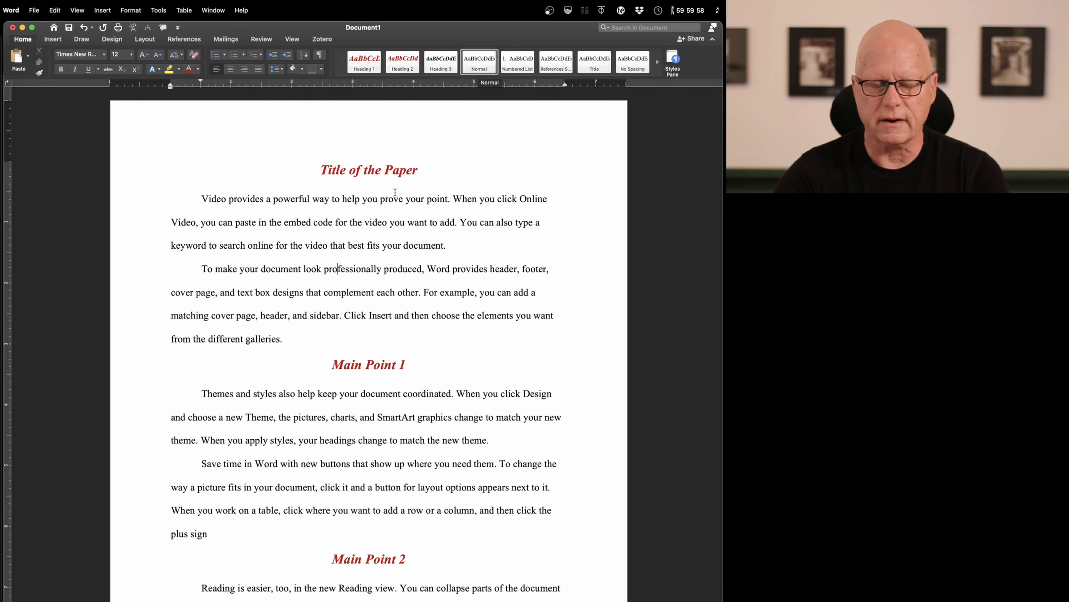
pyautogui.doubleClick(212, 198)
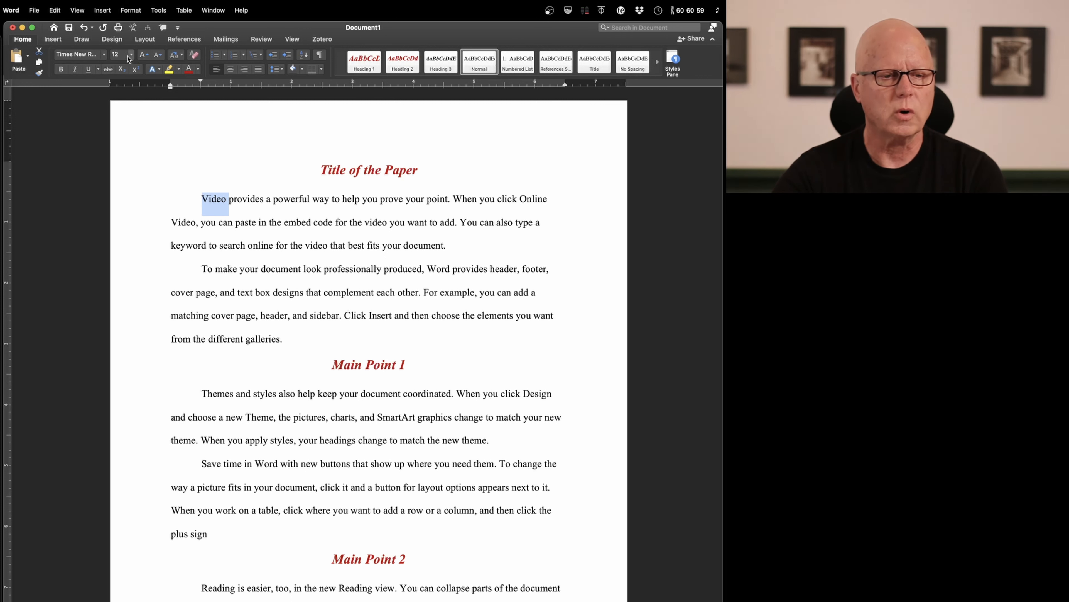
pyautogui.click(104, 55)
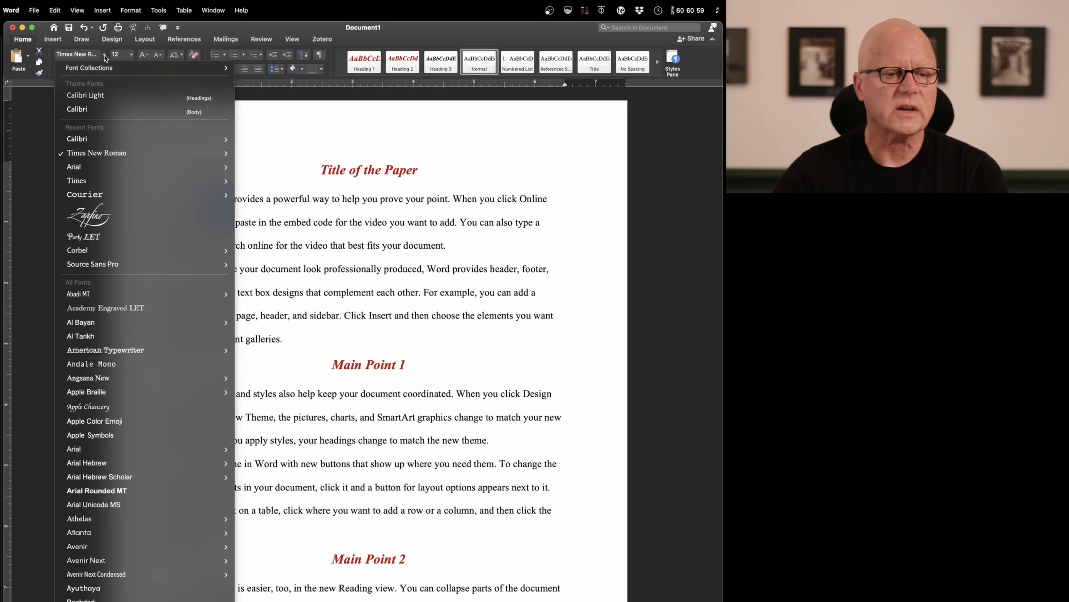
pyautogui.click(89, 110)
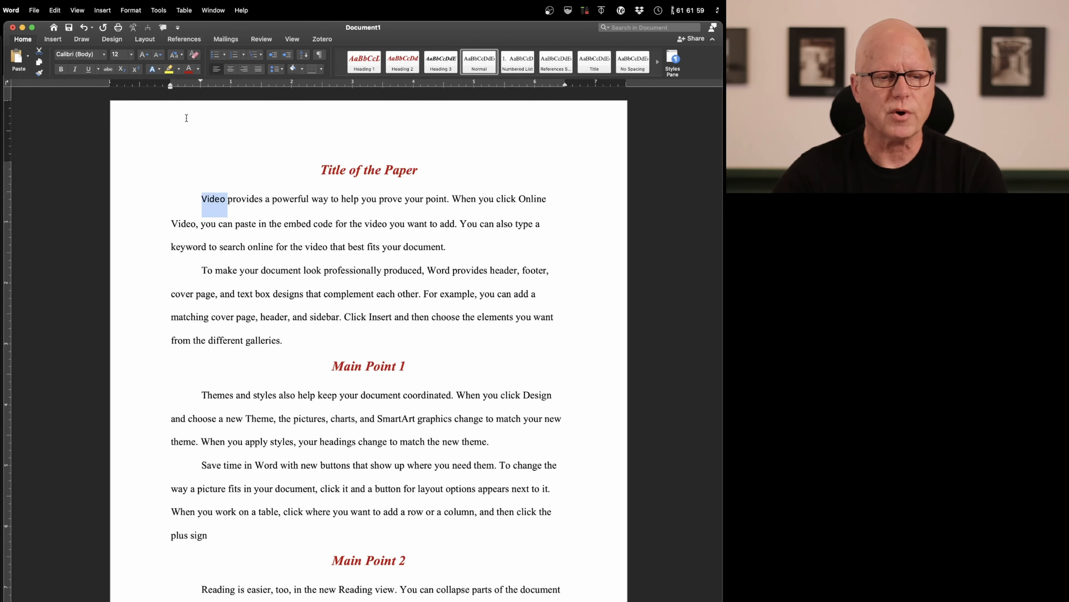
pyautogui.click(131, 55)
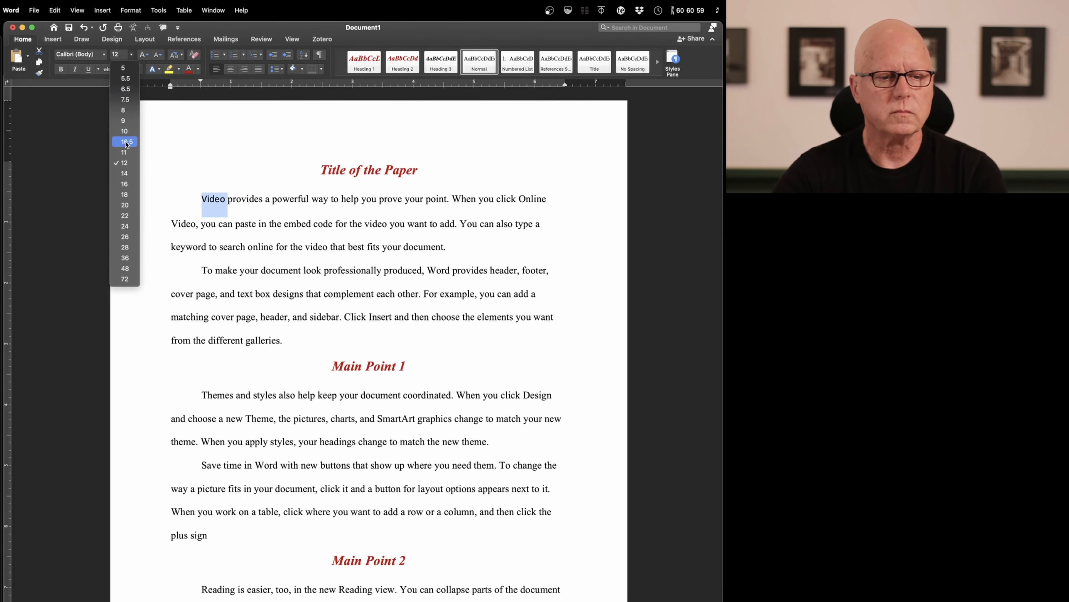
pyautogui.click(129, 154)
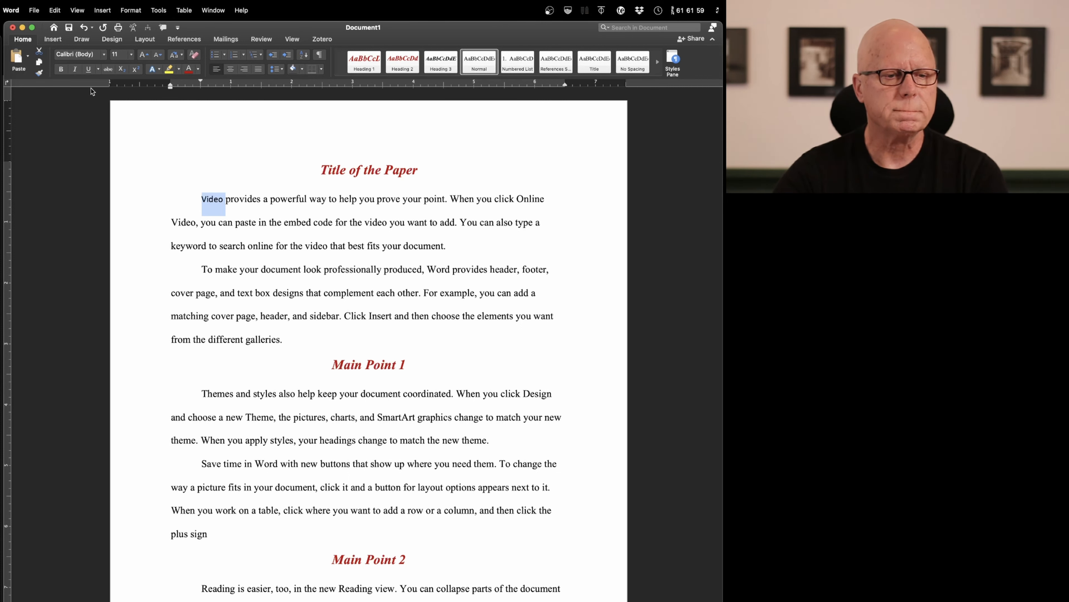
pyautogui.click(88, 69)
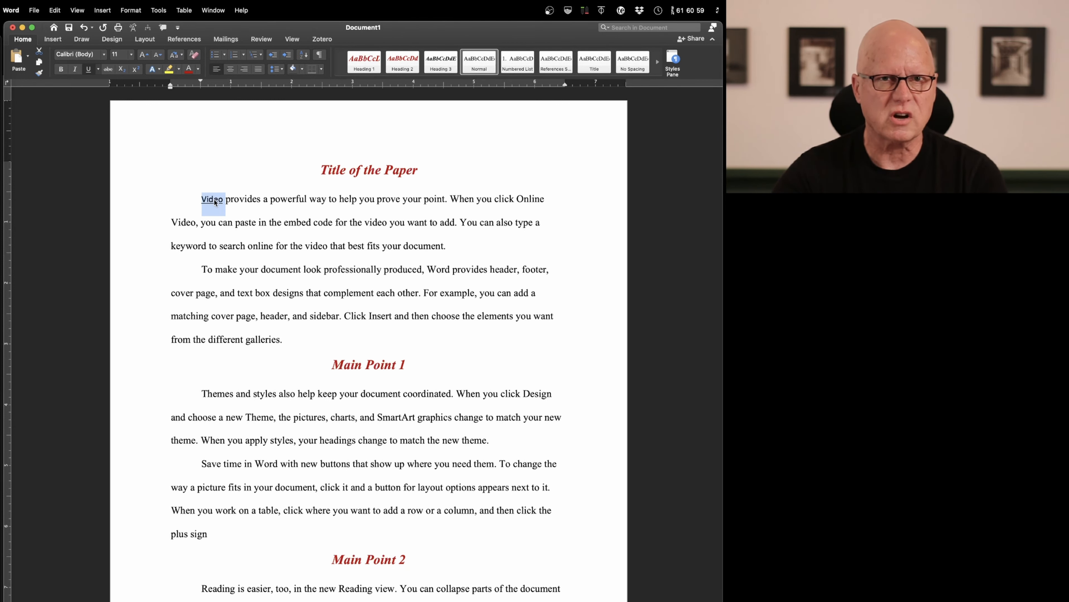
# - Update the Normal style to match the formatting of the selected word "Video"
pyautogui.rightClick(478, 65)
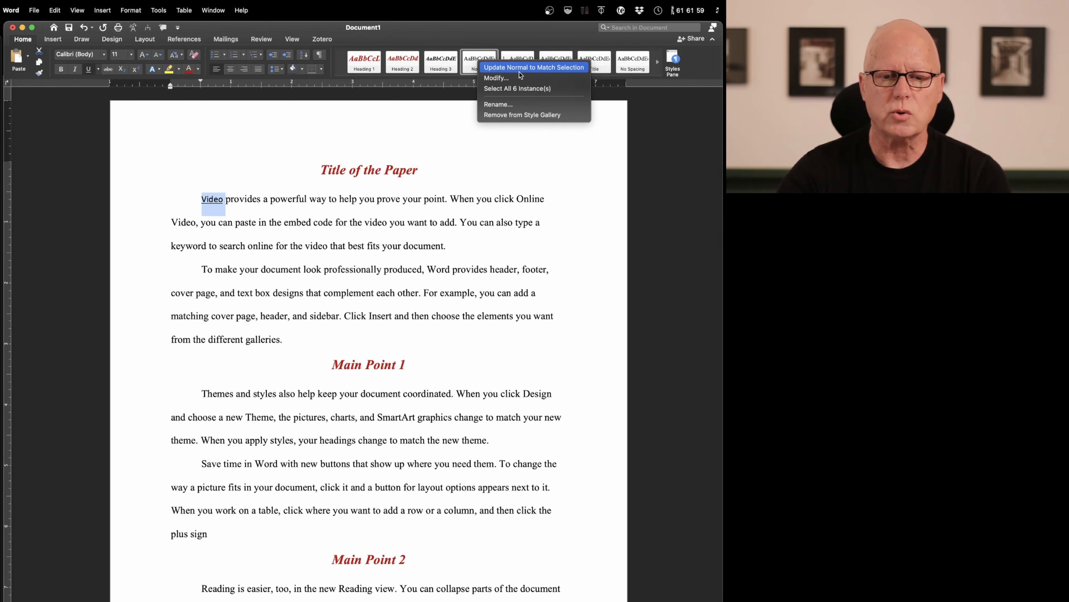
pyautogui.click(556, 69)
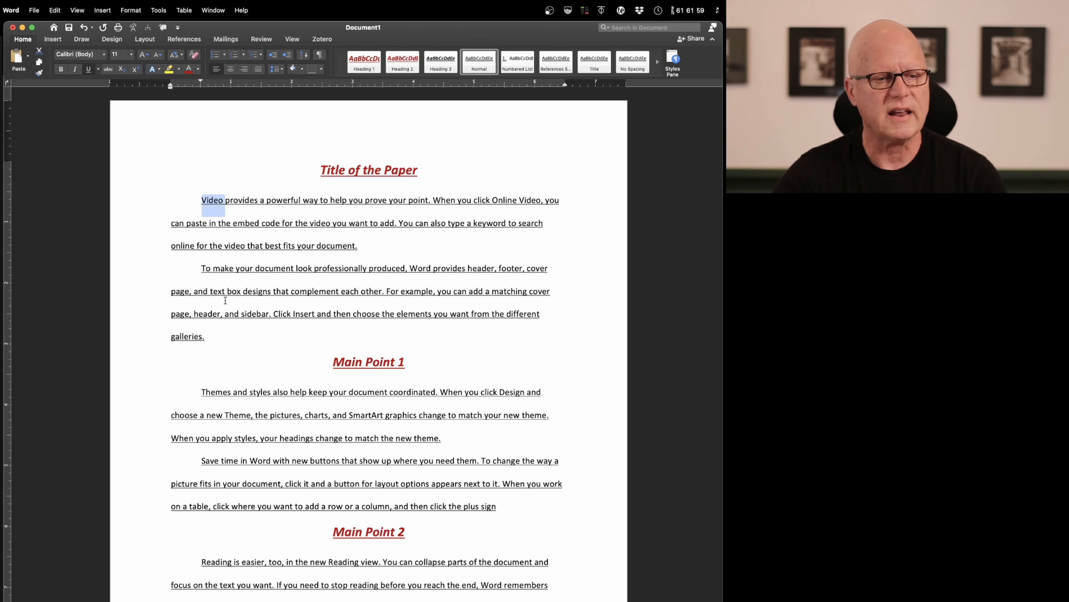
pyautogui.scroll(-1, 322, 290)
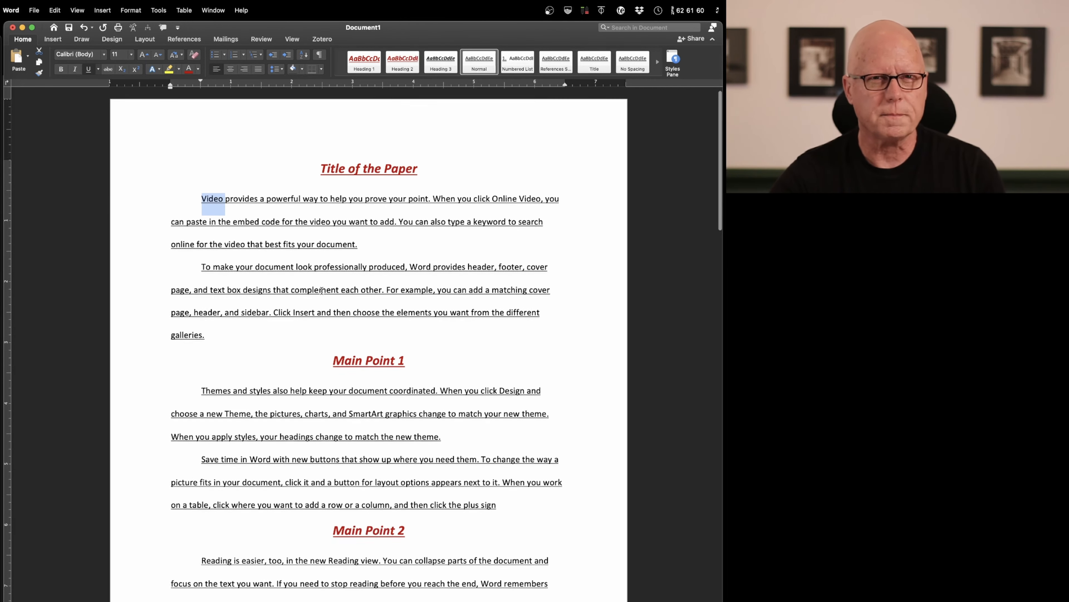